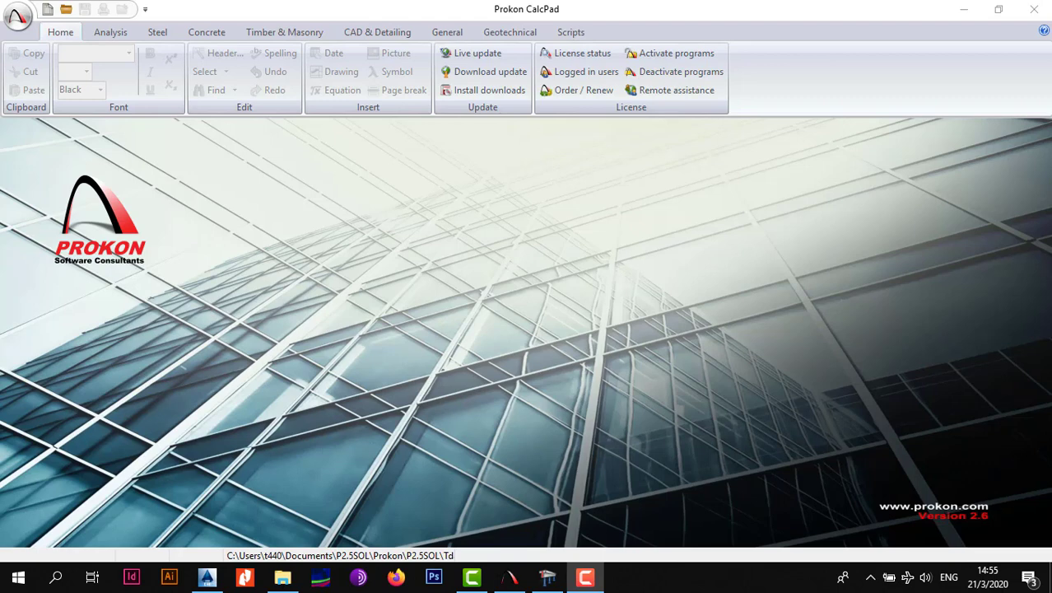
- Open the Continuous Beam module from the concrete design programs
{"action": "left_click", "coordinate": [114, 32]}
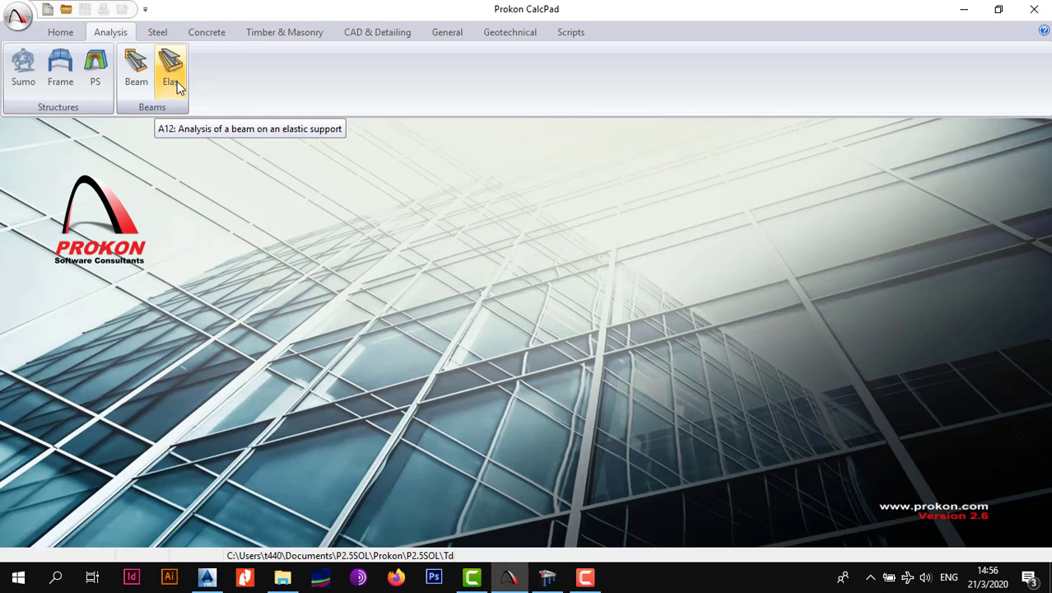
{"action": "left_click", "coordinate": [190, 33]}
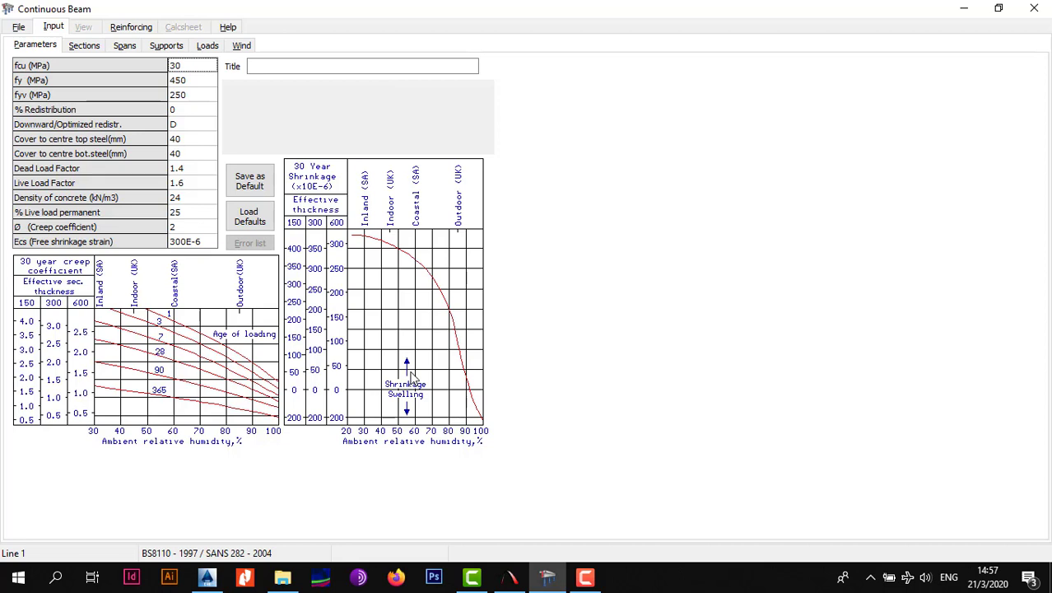
- Set the concrete strength fcu to 25 MPa in the design parameters
{"action": "left_click", "coordinate": [202, 72]}
{"action": "type", "text": "25"}
{"action": "left_click", "coordinate": [190, 92]}
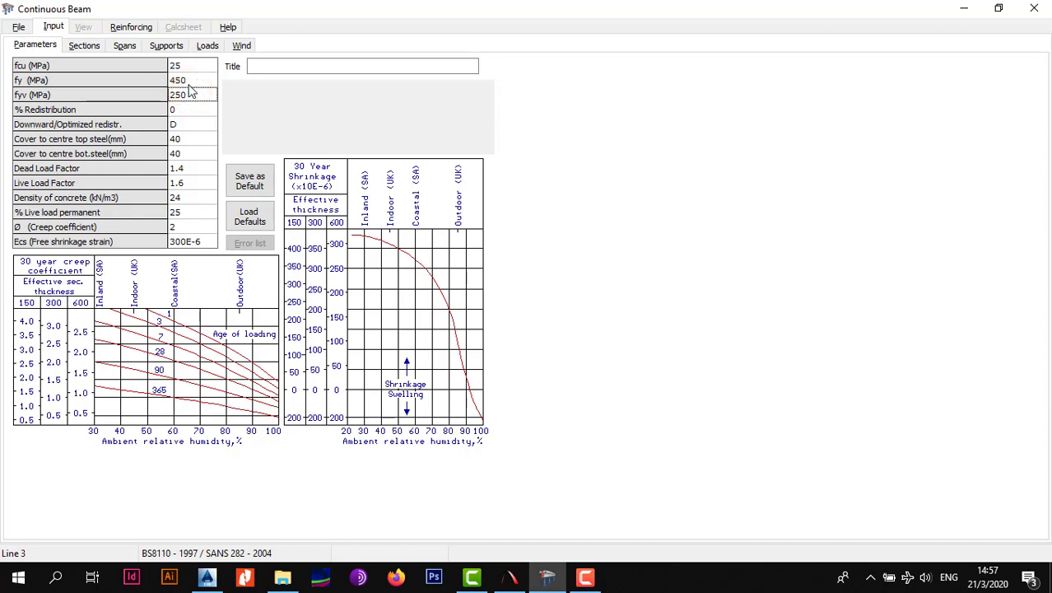
{"action": "left_click", "coordinate": [195, 66]}
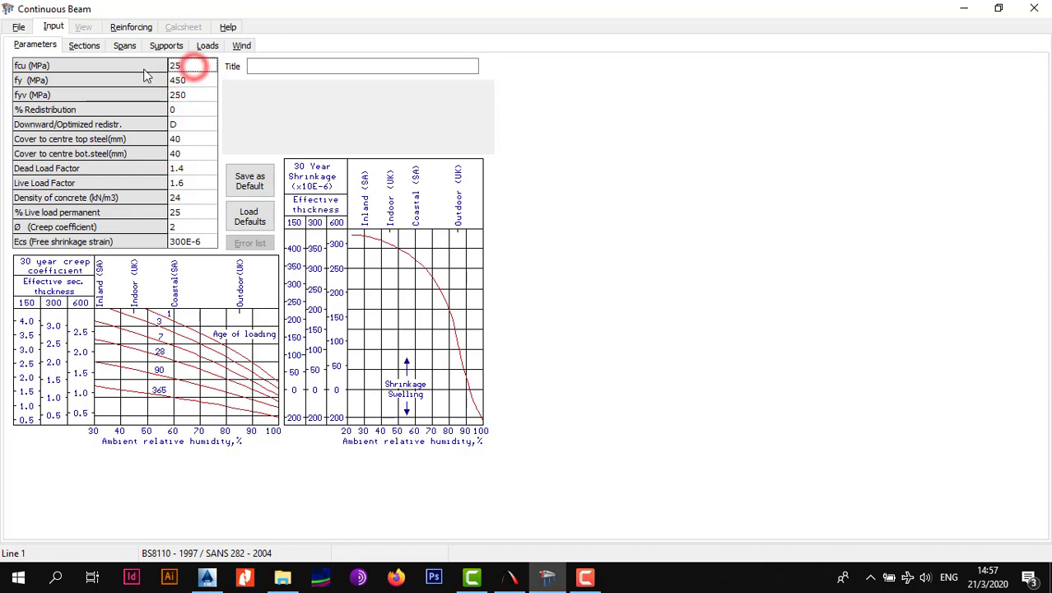
- Switch the concrete code of practice to ACI 318 - 2005
{"action": "left_click", "coordinate": [17, 27]}
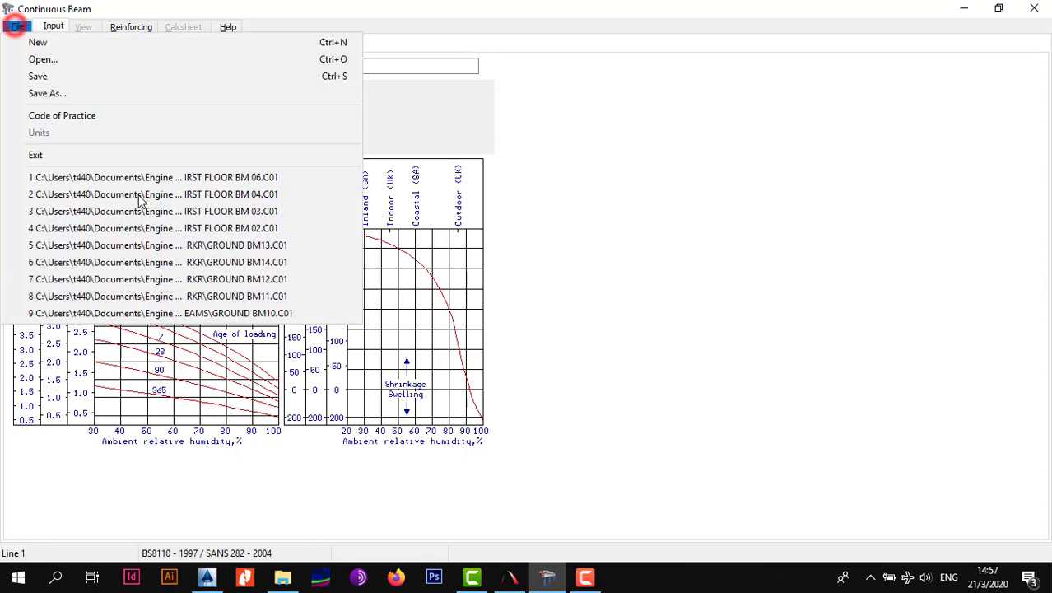
{"action": "left_click", "coordinate": [91, 117]}
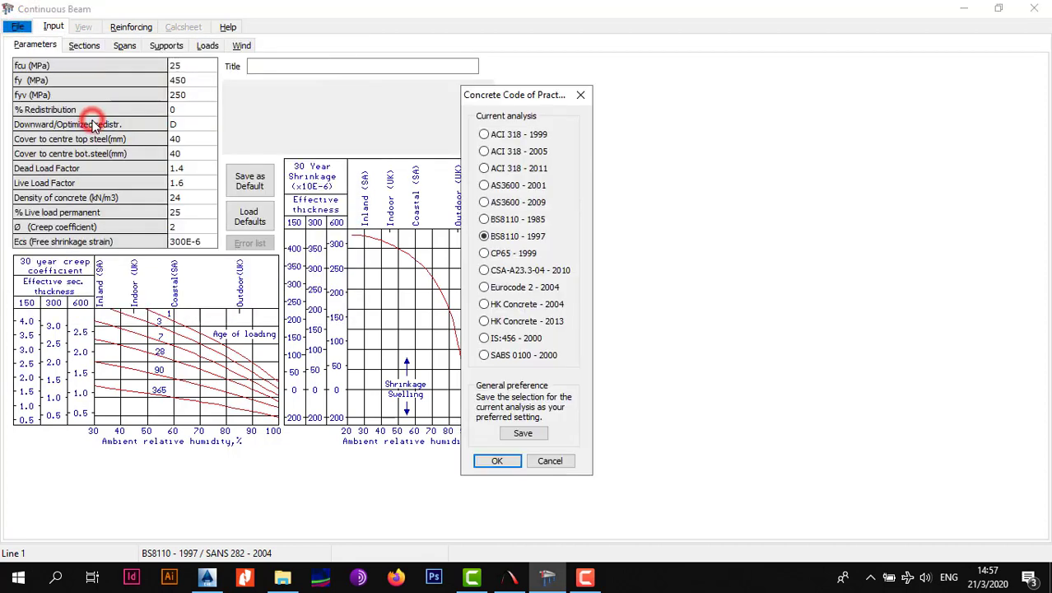
{"action": "left_click", "coordinate": [513, 151]}
{"action": "left_click", "coordinate": [499, 460]}
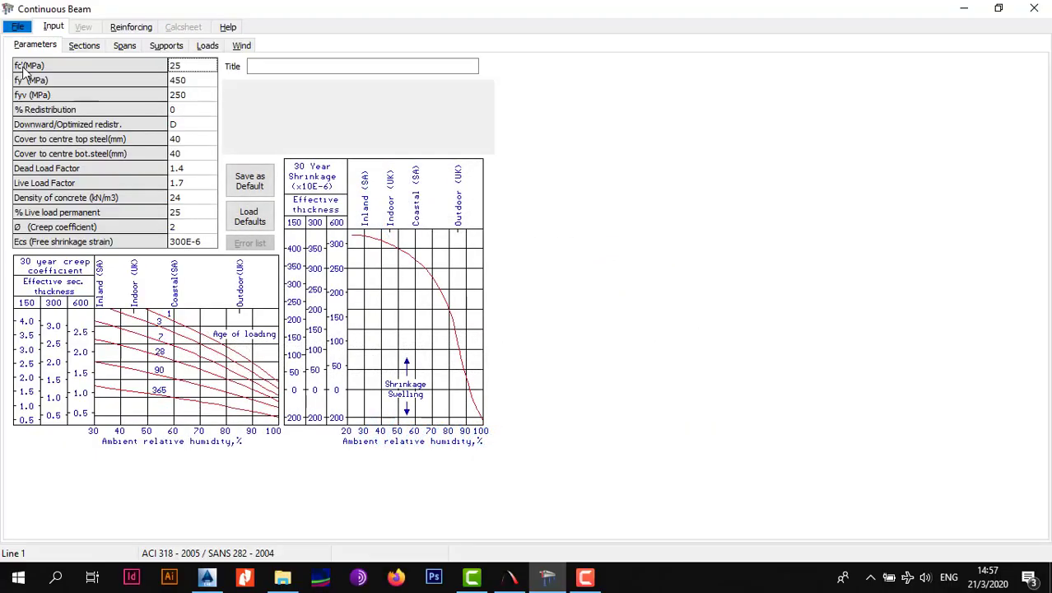
- Switch the concrete code of practice to Eurocode 2 - 2004
{"action": "left_click", "coordinate": [18, 25]}
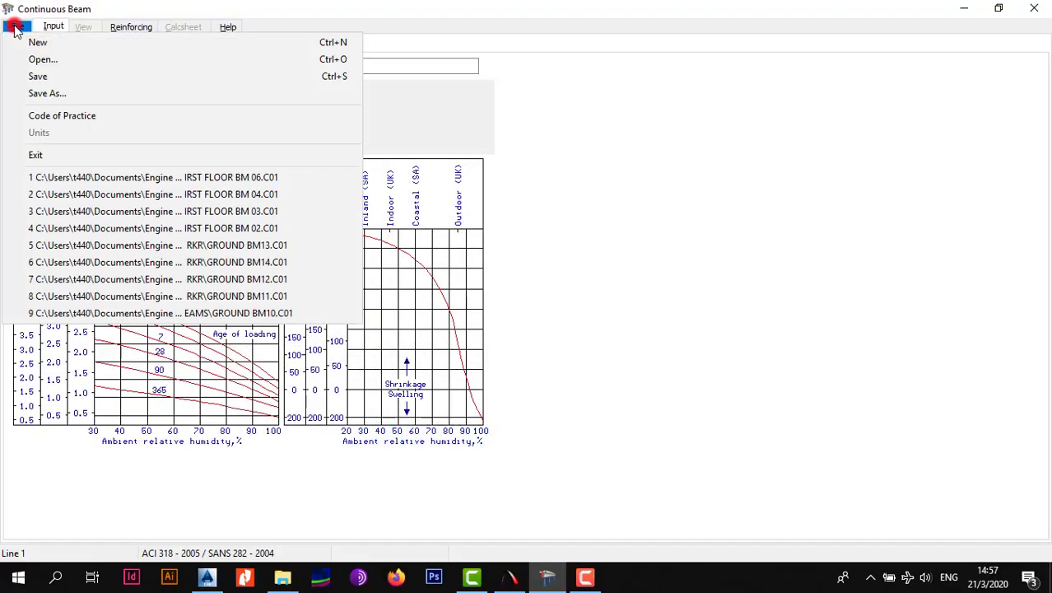
{"action": "left_click", "coordinate": [97, 117]}
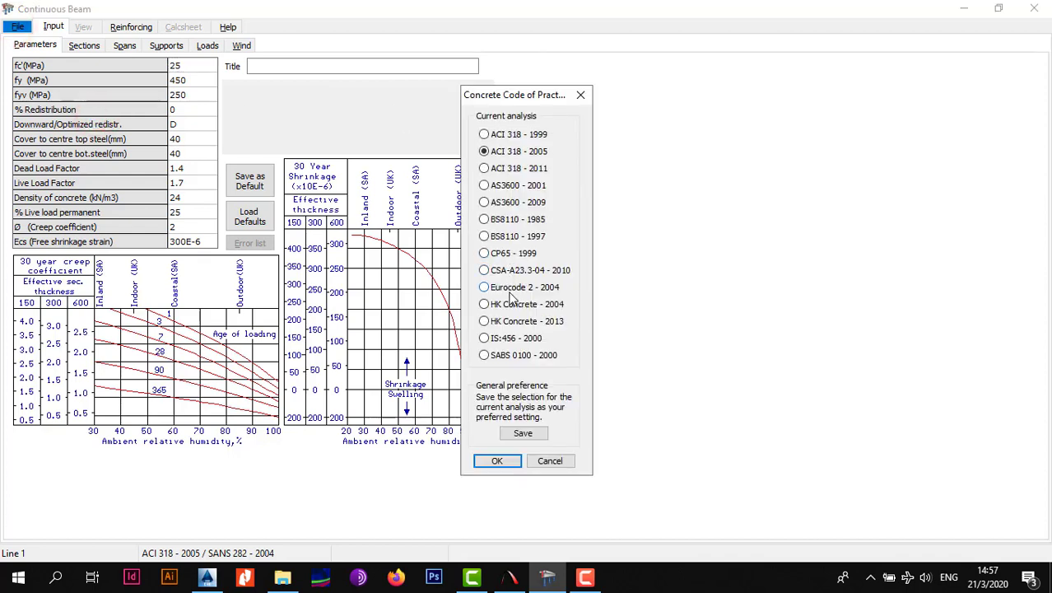
{"action": "left_click", "coordinate": [508, 287]}
{"action": "left_click", "coordinate": [498, 460]}
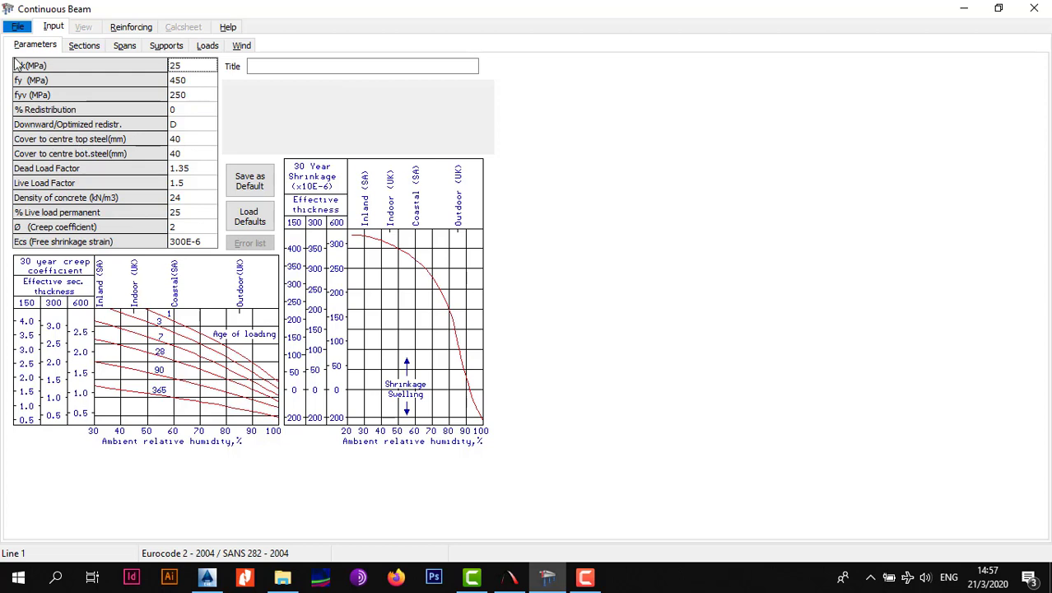
- Set the concrete code of practice for the current analysis to BS8110 - 1997
{"action": "left_click", "coordinate": [16, 26]}
{"action": "left_click", "coordinate": [101, 118]}
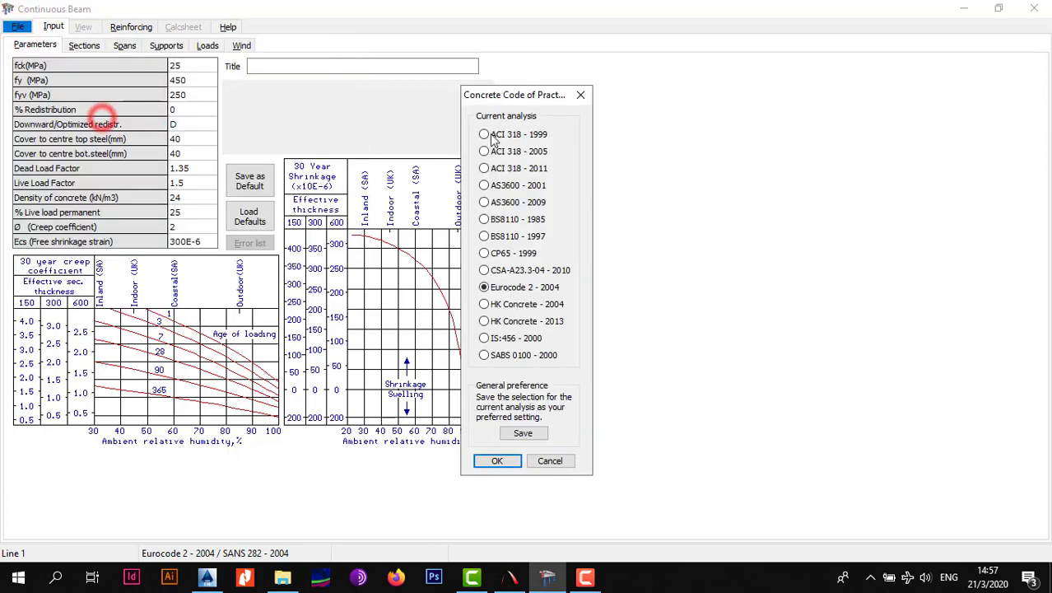
{"action": "left_click", "coordinate": [517, 236]}
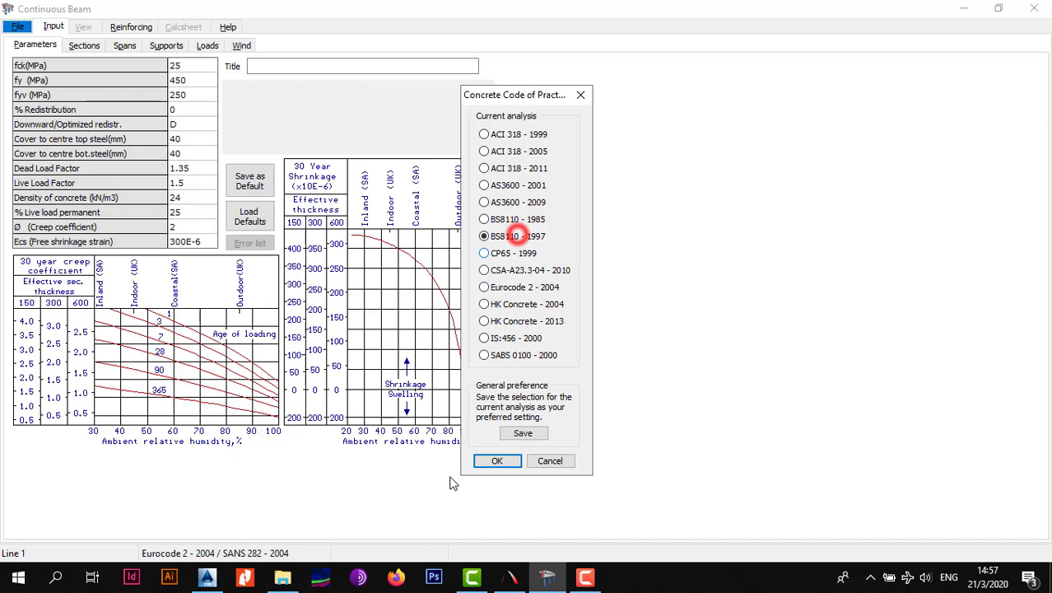
{"action": "left_click", "coordinate": [497, 461]}
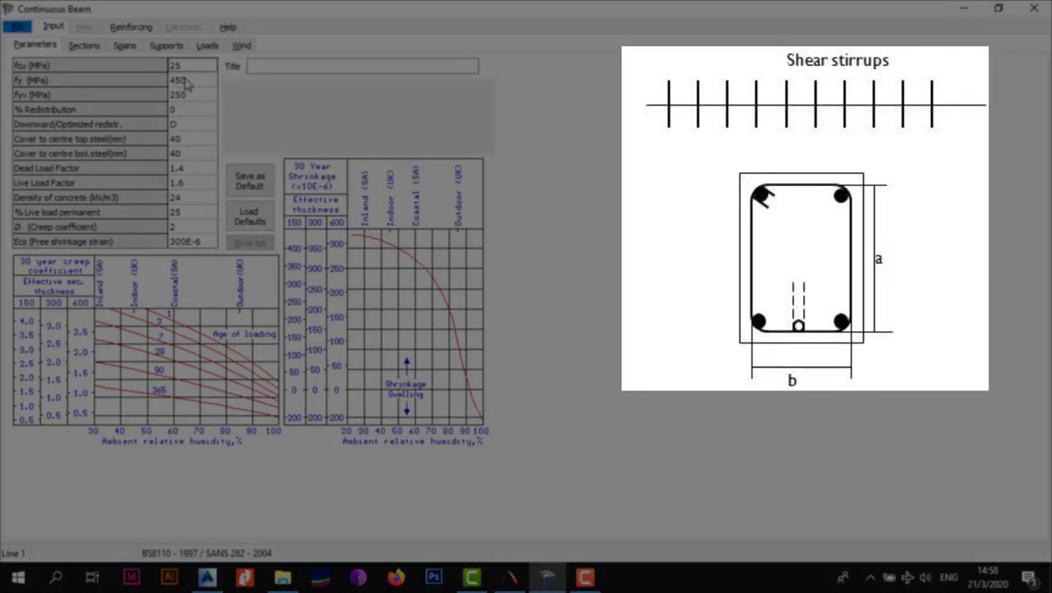
- Set the main reinforcement yield strength fy to 250 MPa
{"action": "left_click", "coordinate": [183, 77]}
{"action": "left_click", "coordinate": [193, 95]}
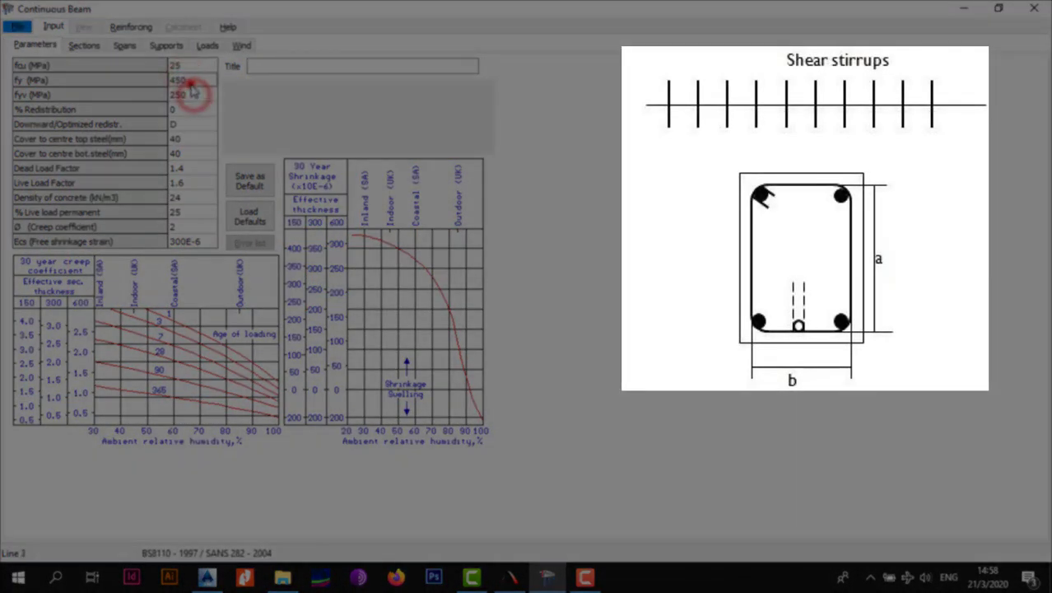
{"action": "left_click", "coordinate": [191, 82]}
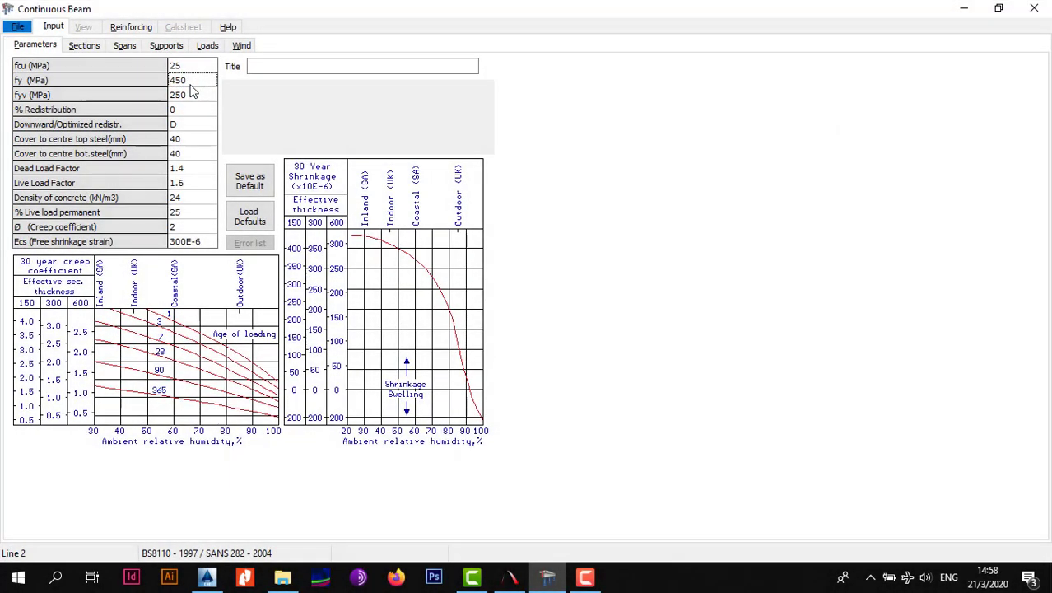
{"action": "left_click", "coordinate": [194, 96]}
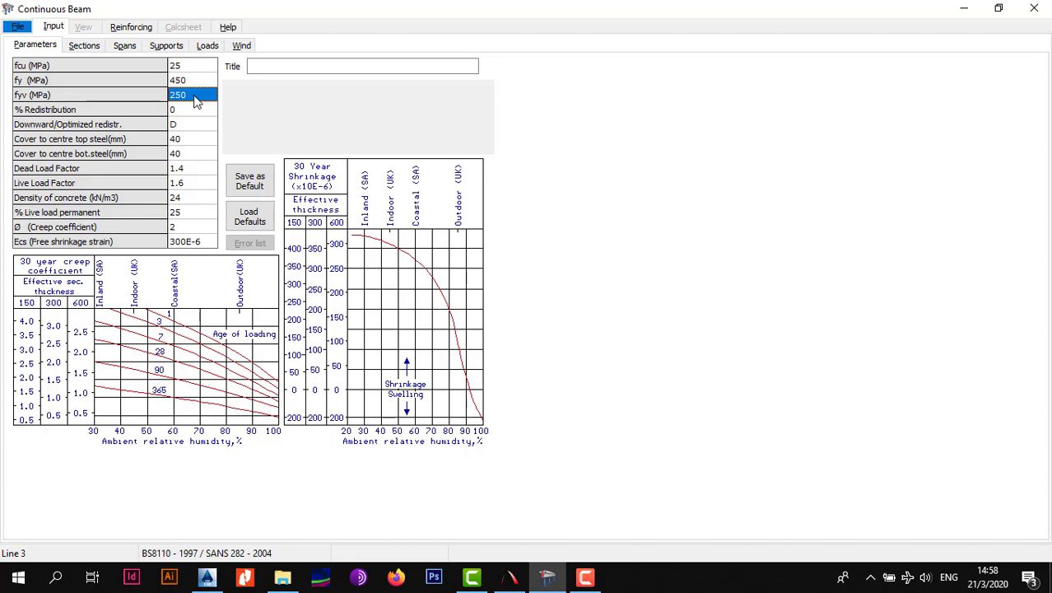
{"action": "left_click", "coordinate": [197, 84]}
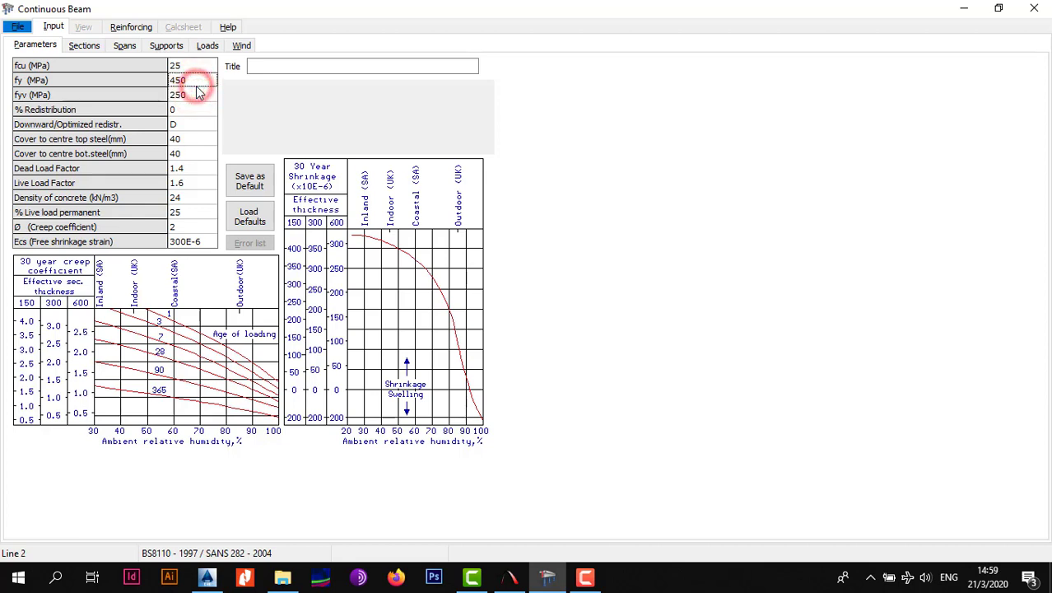
{"action": "type", "text": "250"}
{"action": "left_click", "coordinate": [206, 110]}
{"action": "left_click", "coordinate": [204, 94]}
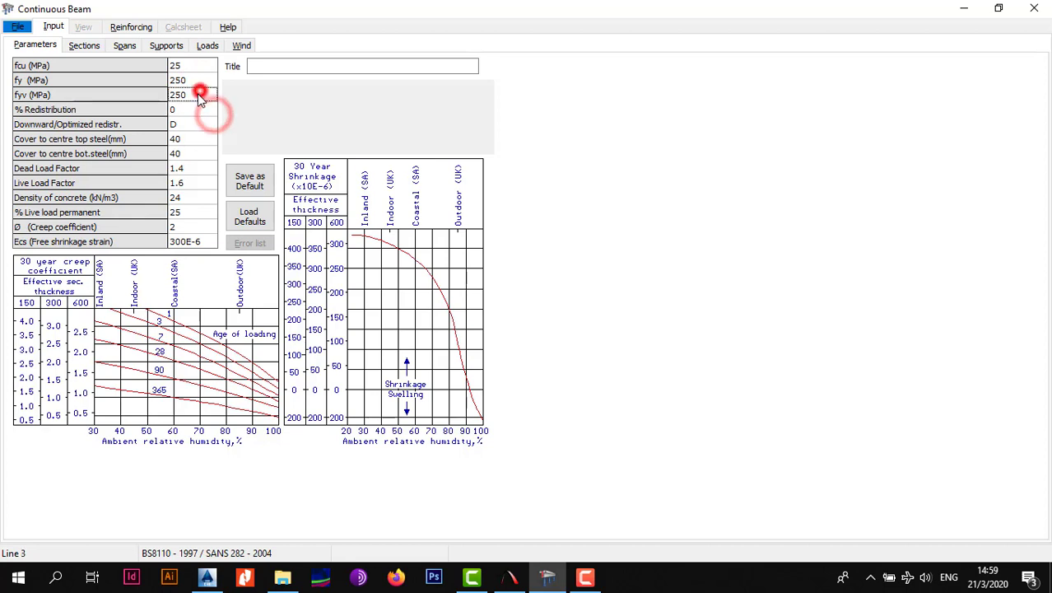
- Set the moment redistribution to 10 percent and choose the downward redistribution method (D)
{"action": "left_click", "coordinate": [191, 109]}
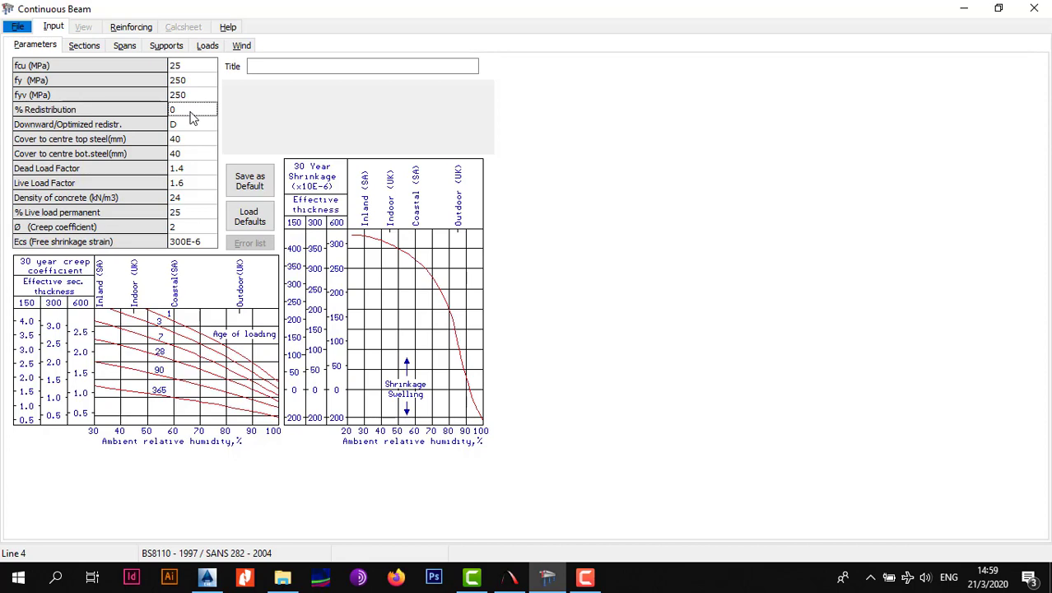
{"action": "key", "text": "F1"}
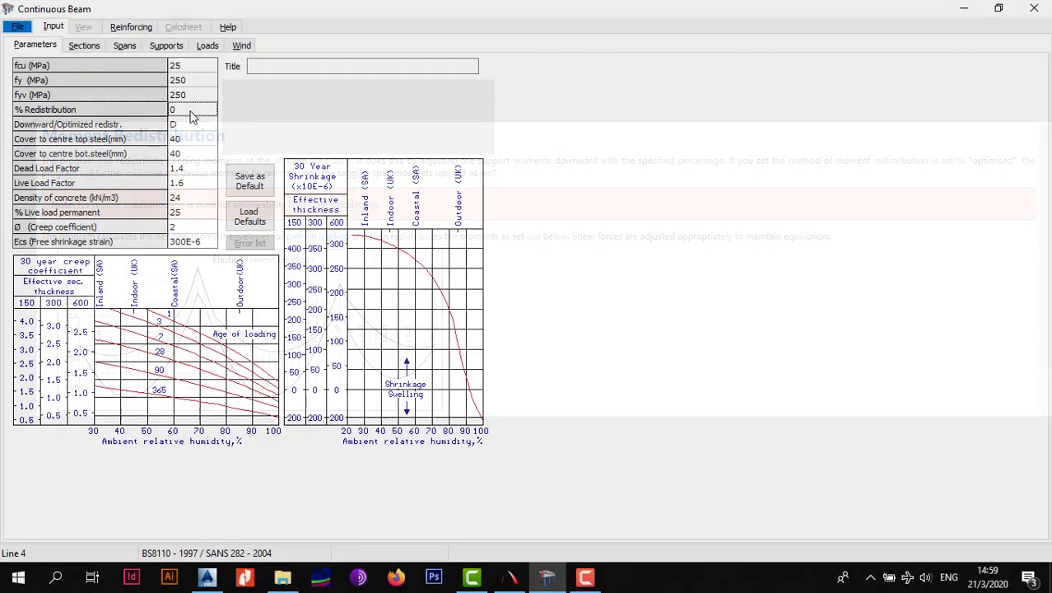
{"action": "left_click", "coordinate": [190, 115]}
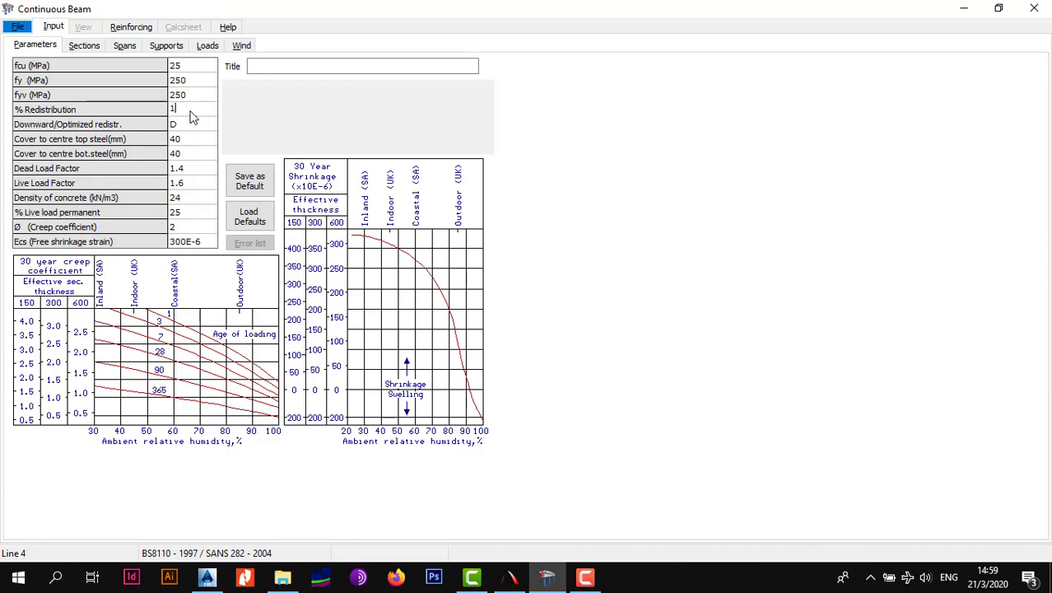
{"action": "type", "text": "10"}
{"action": "left_click", "coordinate": [196, 120]}
{"action": "left_click", "coordinate": [211, 125]}
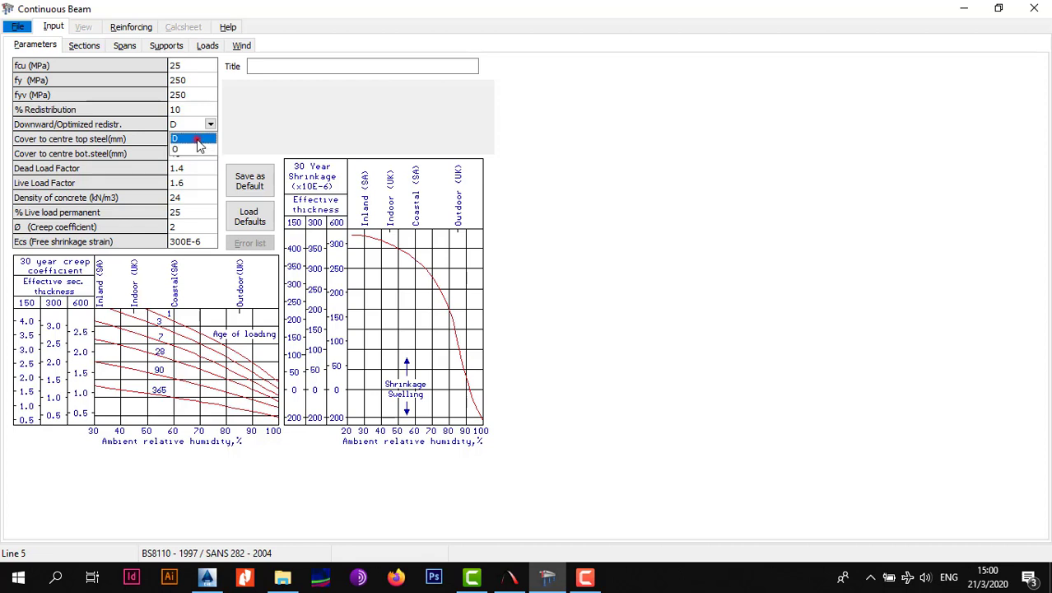
{"action": "left_click", "coordinate": [198, 140]}
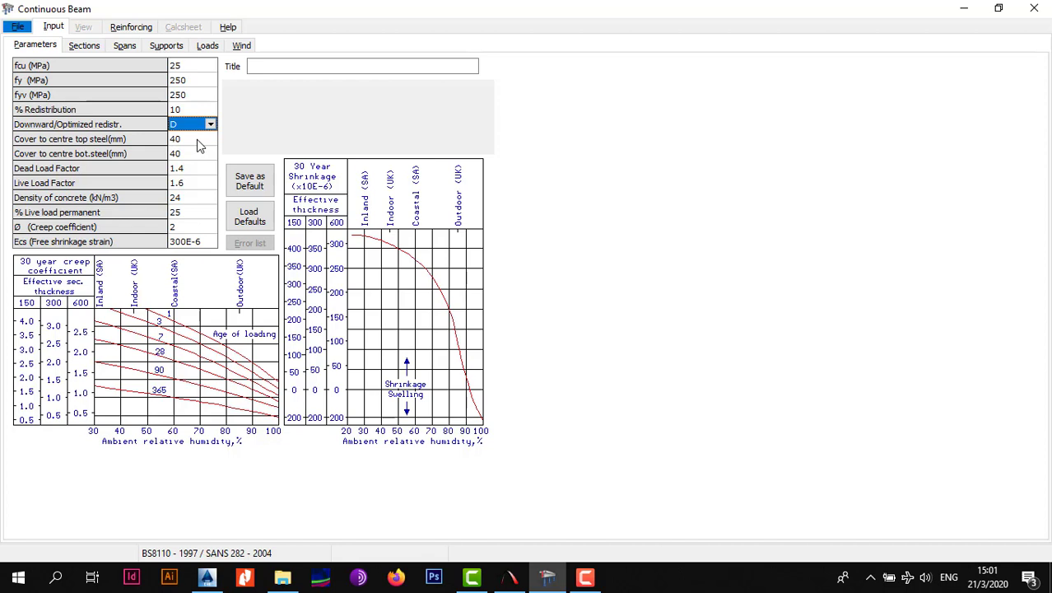
- Set the density of concrete to 24.5 kN/m3 and title the design "Subscriber Beam"
{"action": "left_click", "coordinate": [192, 197]}
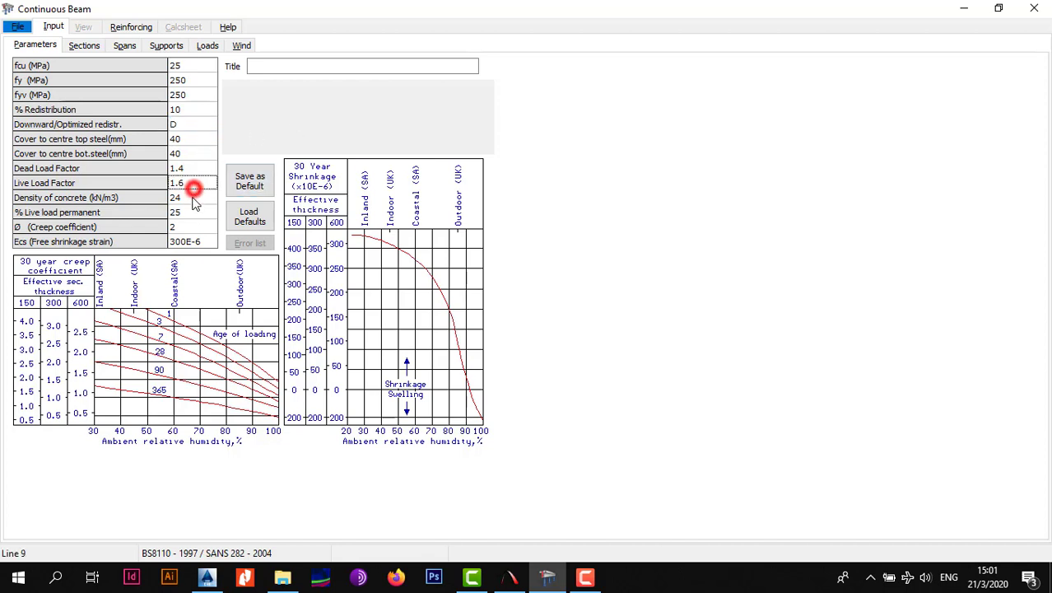
{"action": "type", "text": ".5"}
{"action": "left_click", "coordinate": [186, 215]}
{"action": "left_click", "coordinate": [411, 284]}
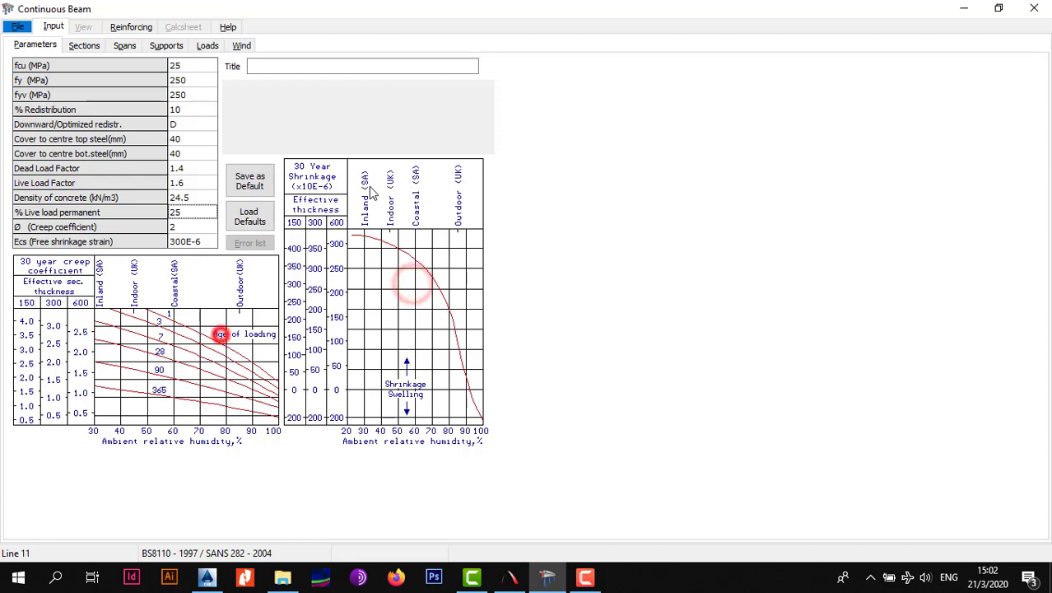
{"action": "left_click", "coordinate": [315, 174]}
{"action": "left_click", "coordinate": [69, 272]}
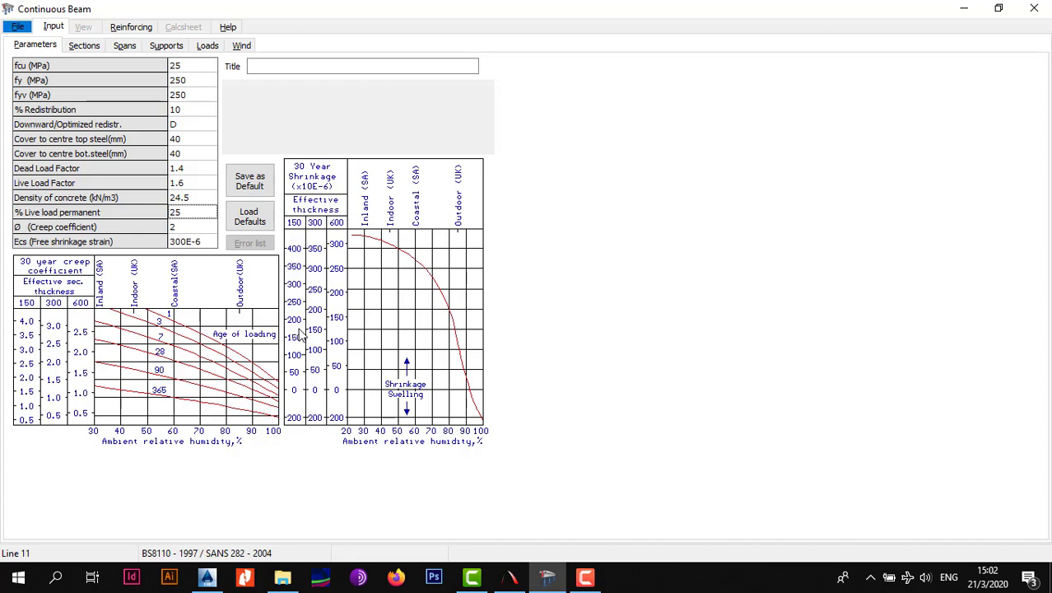
{"action": "left_click", "coordinate": [258, 71]}
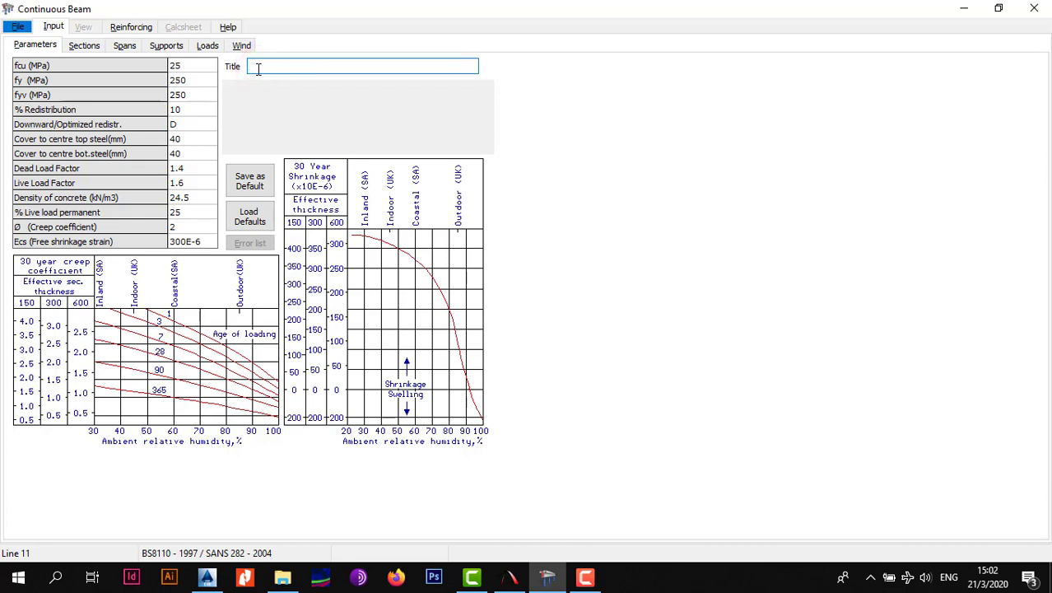
{"action": "type", "text": "Subscriber Beam"}
- Add three section numbers, 1, 2 and 3, to the beam's section table
{"action": "left_click", "coordinate": [89, 48]}
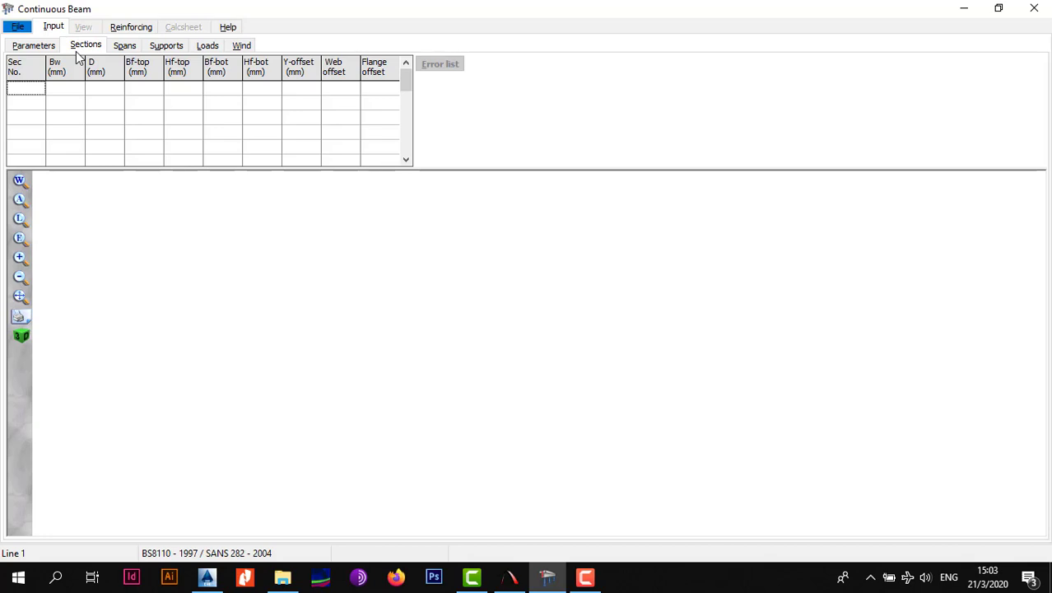
{"action": "type", "text": "1"}
{"action": "left_click", "coordinate": [35, 100]}
{"action": "type", "text": "2"}
{"action": "left_click", "coordinate": [32, 124]}
{"action": "type", "text": "3"}
{"action": "left_click", "coordinate": [33, 130]}
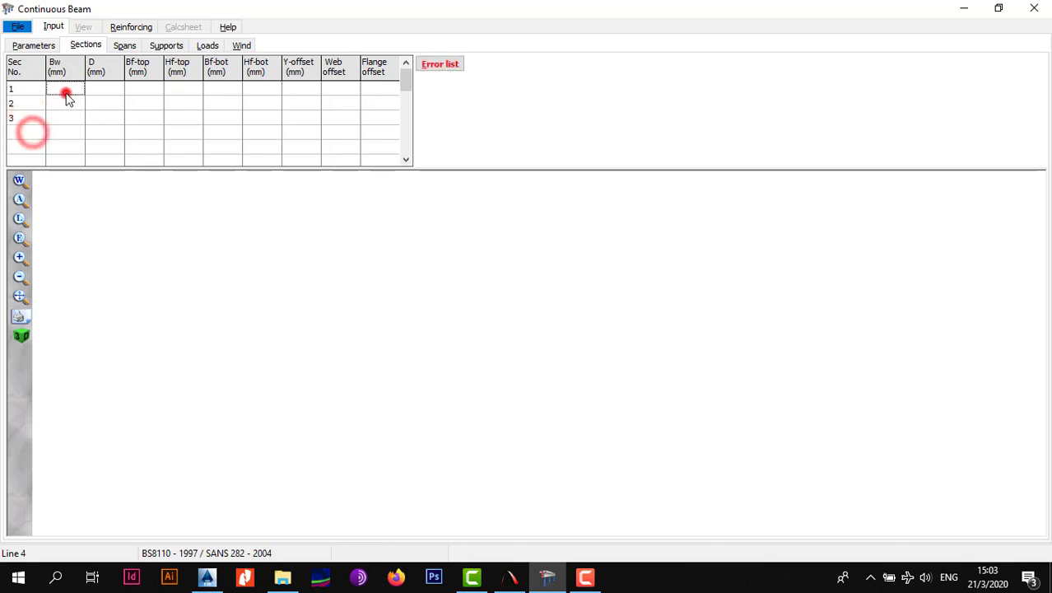
- Define section 1 with a web width Bw of 230 mm and a depth D of 350 mm
{"action": "left_click", "coordinate": [65, 94]}
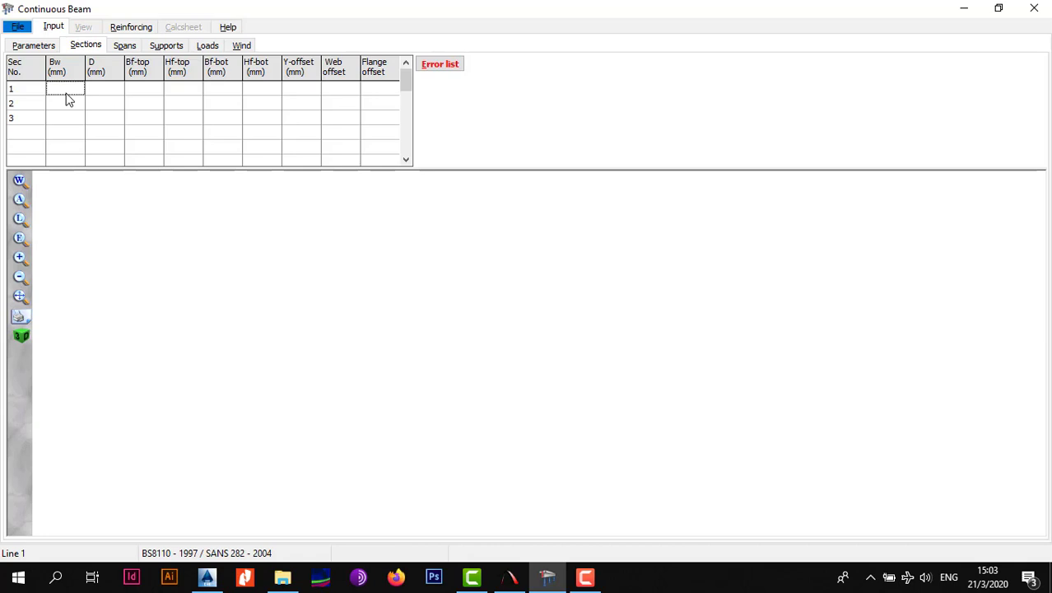
{"action": "left_click", "coordinate": [93, 92]}
{"action": "left_click", "coordinate": [80, 92]}
{"action": "type", "text": "230"}
{"action": "left_click", "coordinate": [100, 121]}
{"action": "left_click", "coordinate": [105, 94]}
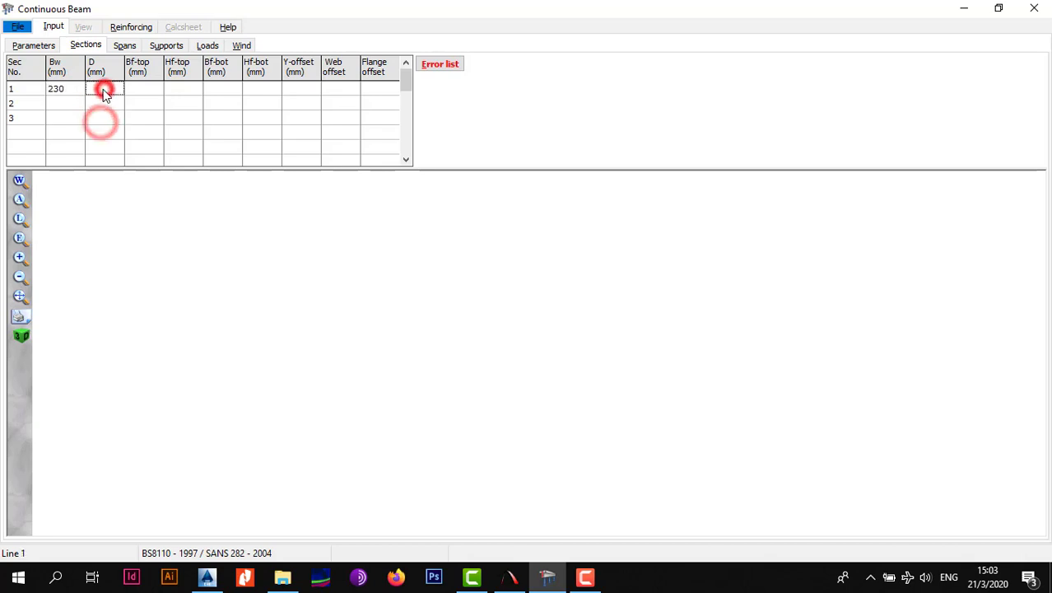
{"action": "type", "text": "350"}
{"action": "left_click", "coordinate": [109, 115]}
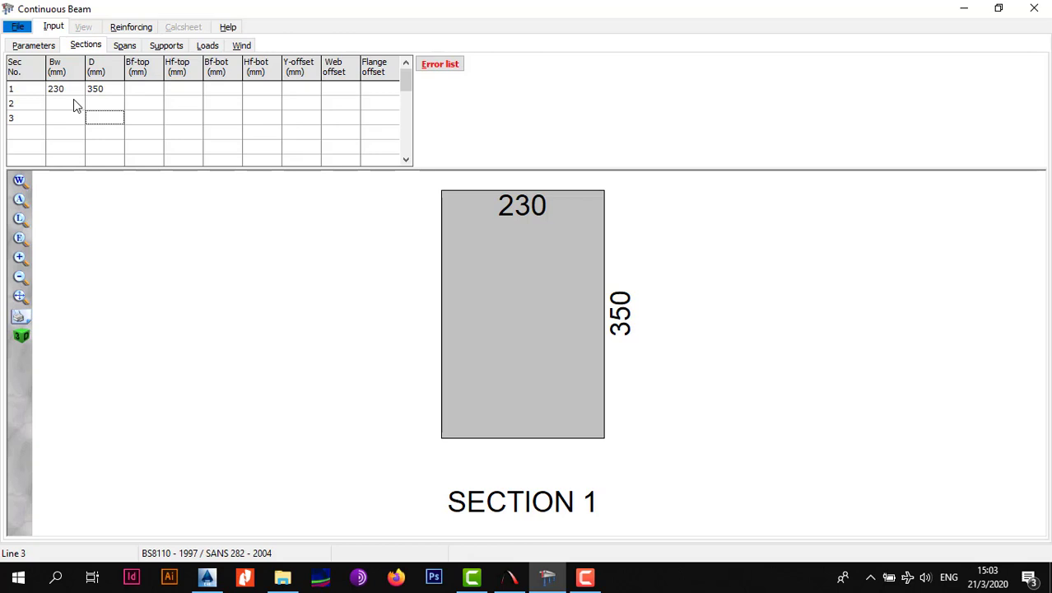
{"action": "left_click", "coordinate": [155, 92]}
{"action": "left_click", "coordinate": [128, 104]}
- Define section 2 with a web width Bw of 230 mm and a depth D of 500 mm
{"action": "left_click", "coordinate": [71, 106]}
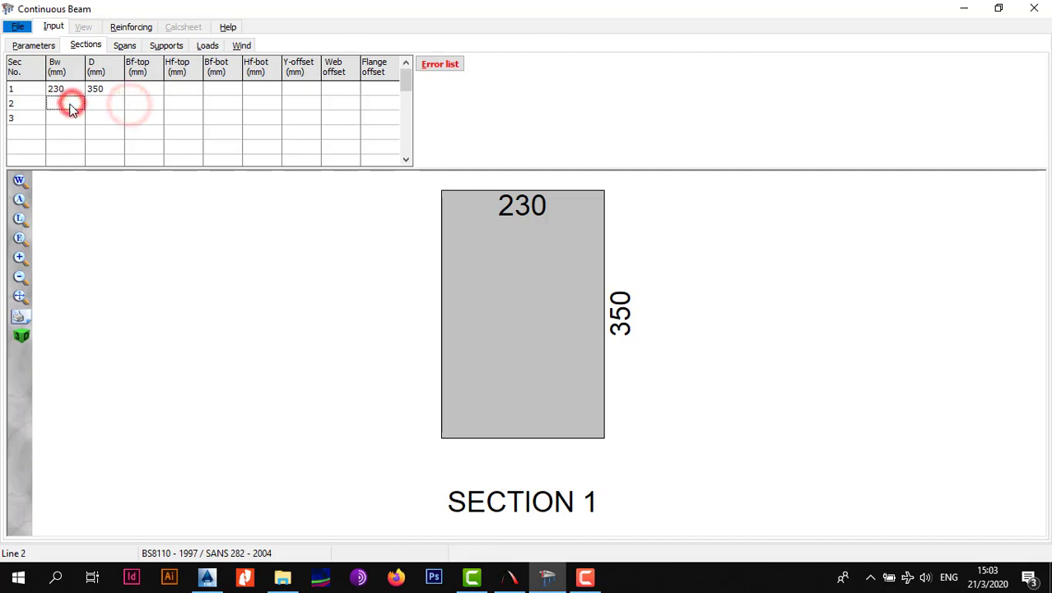
{"action": "type", "text": "230"}
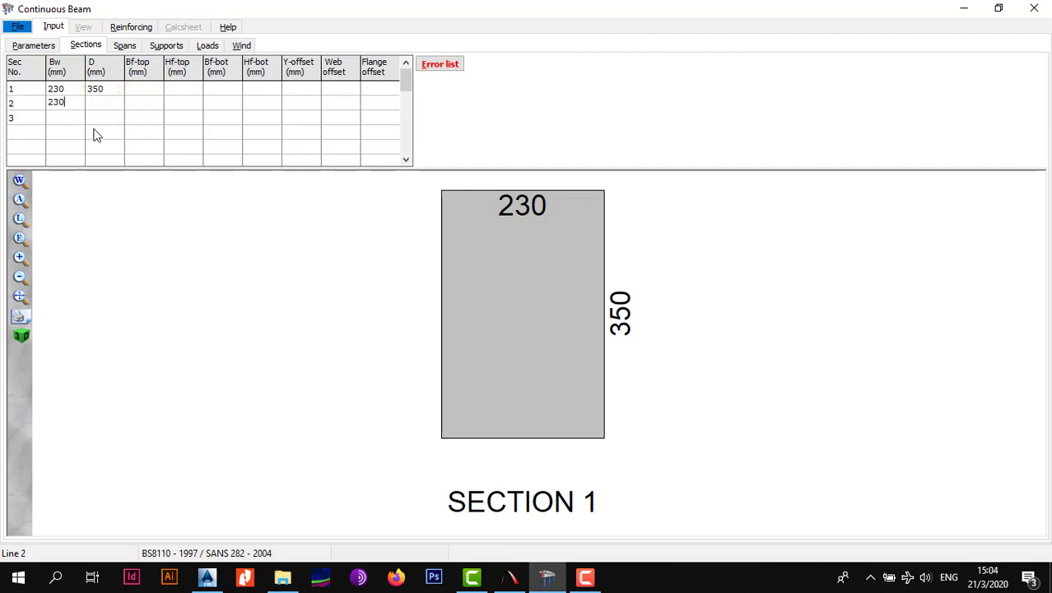
{"action": "left_click", "coordinate": [90, 121]}
{"action": "left_click", "coordinate": [91, 103]}
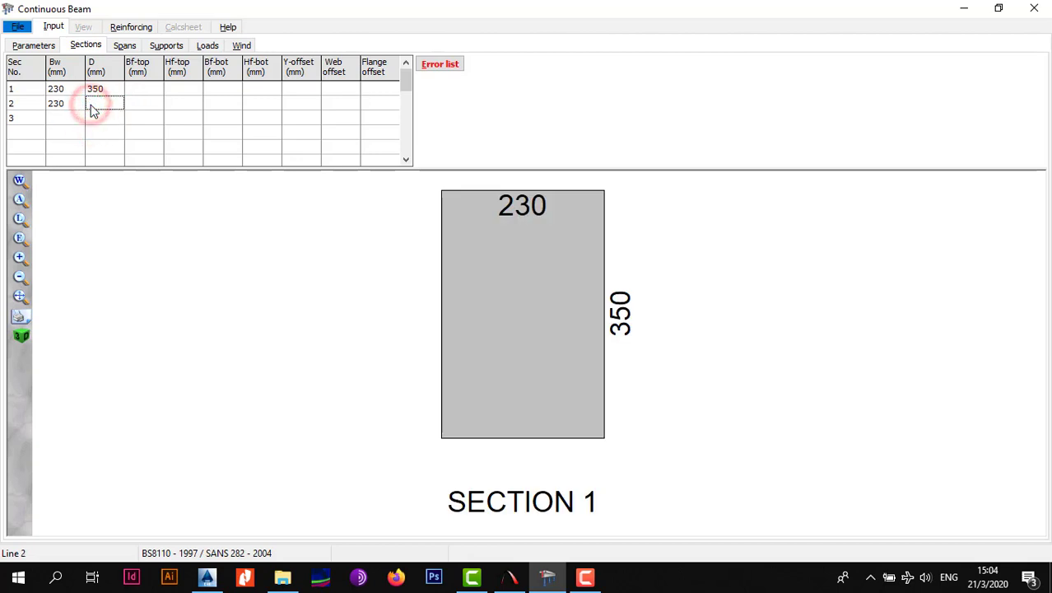
{"action": "type", "text": "5"}
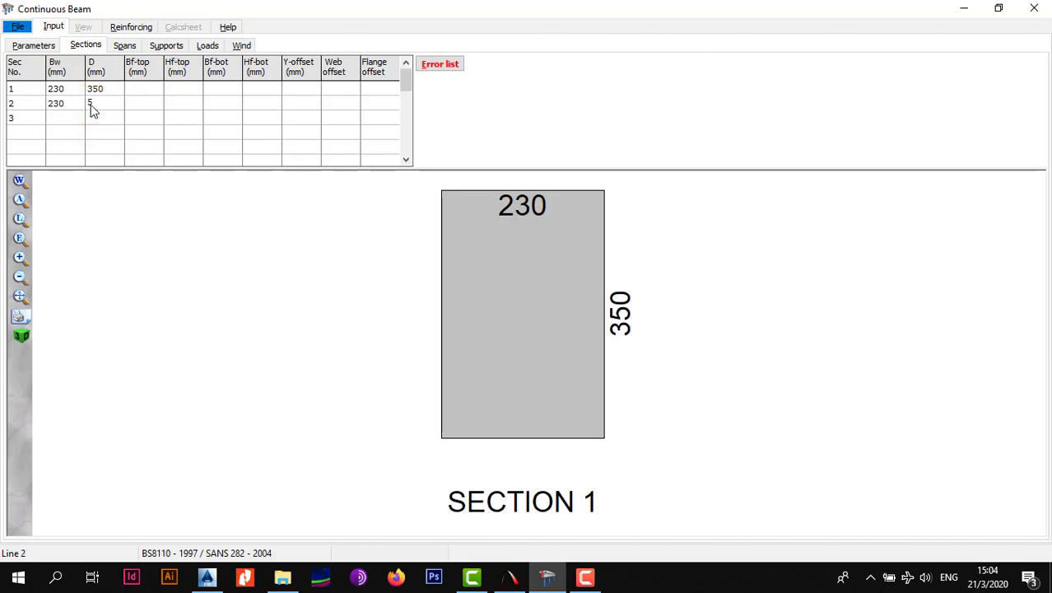
{"action": "type", "text": "00"}
{"action": "left_click", "coordinate": [124, 117]}
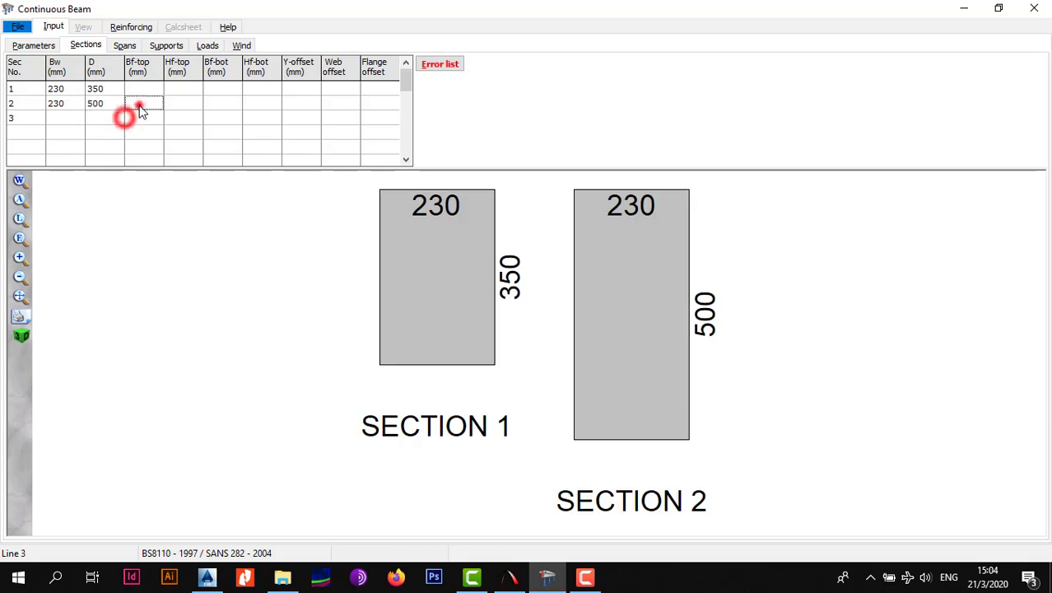
- Give section 2 a top flange with Bf-top of 400 mm and Hf-top of 100 mm
{"action": "left_click", "coordinate": [139, 105]}
{"action": "type", "text": "400"}
{"action": "left_click", "coordinate": [145, 115]}
{"action": "left_click", "coordinate": [181, 103]}
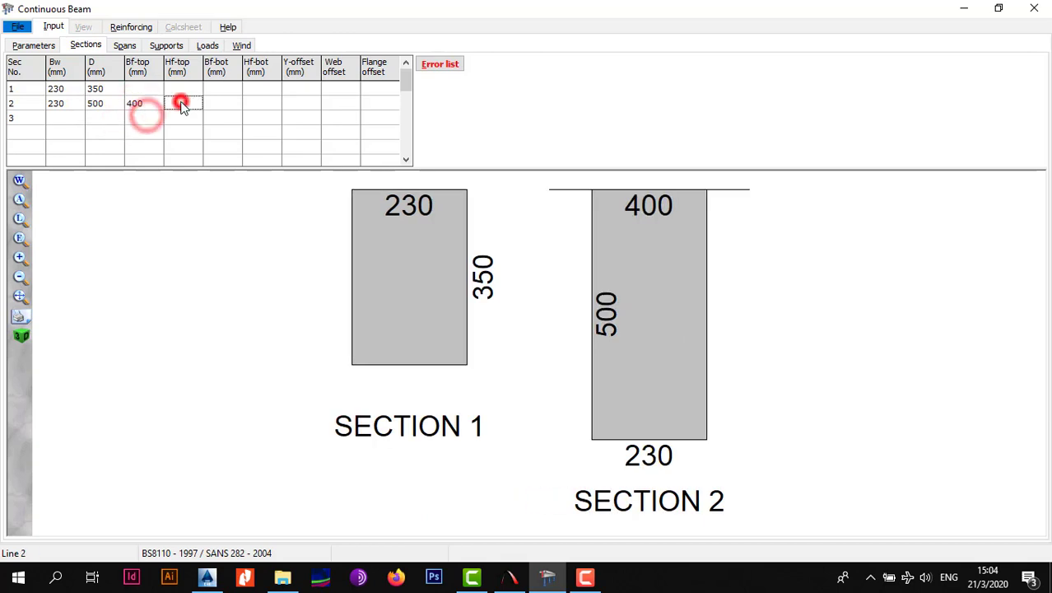
{"action": "type", "text": "100"}
{"action": "left_click", "coordinate": [208, 118]}
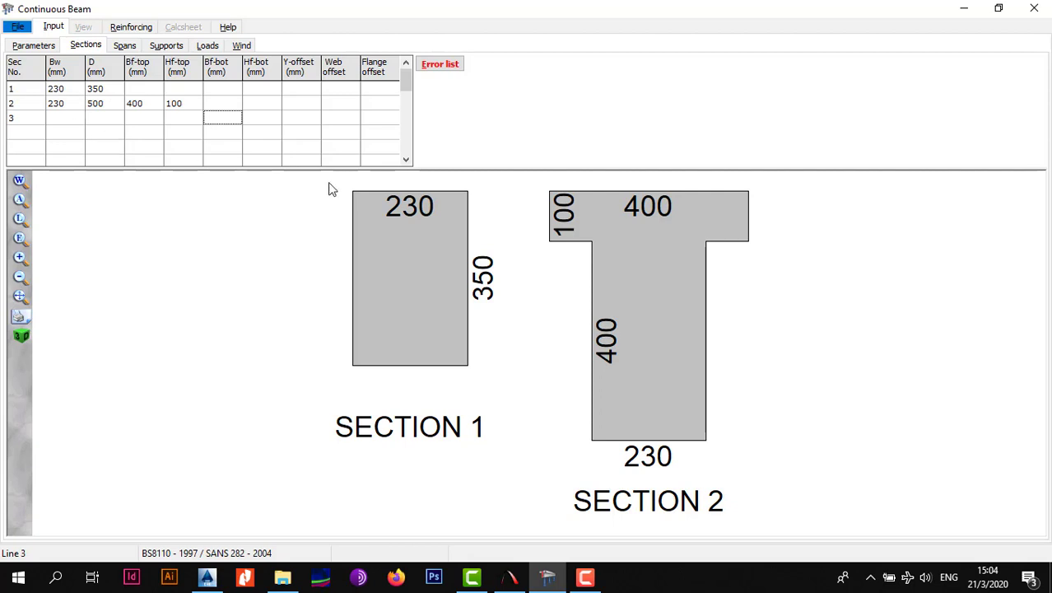
- Define section 3 with a web width Bw of 230 mm and a depth D of 500 mm
{"action": "left_click", "coordinate": [63, 117]}
{"action": "type", "text": "230"}
{"action": "left_click", "coordinate": [89, 132]}
{"action": "left_click", "coordinate": [95, 120]}
{"action": "type", "text": "500"}
- Give section 3 a top flange with Bf-top of 400 mm and Hf-top of 100 mm
{"action": "left_click", "coordinate": [136, 121]}
{"action": "type", "text": "400"}
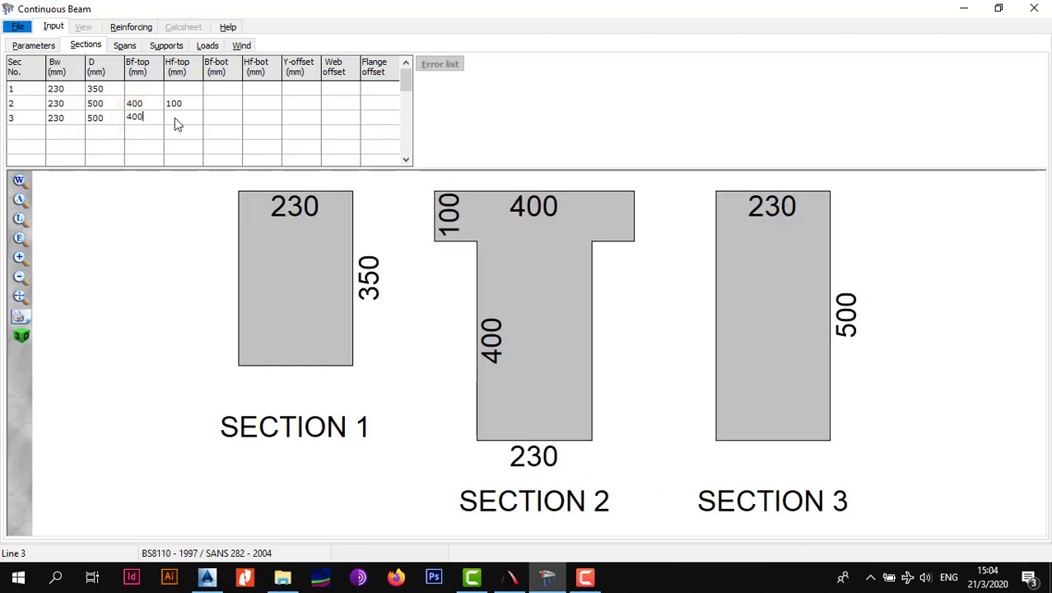
{"action": "left_click", "coordinate": [180, 120]}
{"action": "type", "text": "100"}
- Give section 3 a bottom flange with Bf-bot of 400 mm and Hf-bot of 100 mm
{"action": "left_click", "coordinate": [223, 123]}
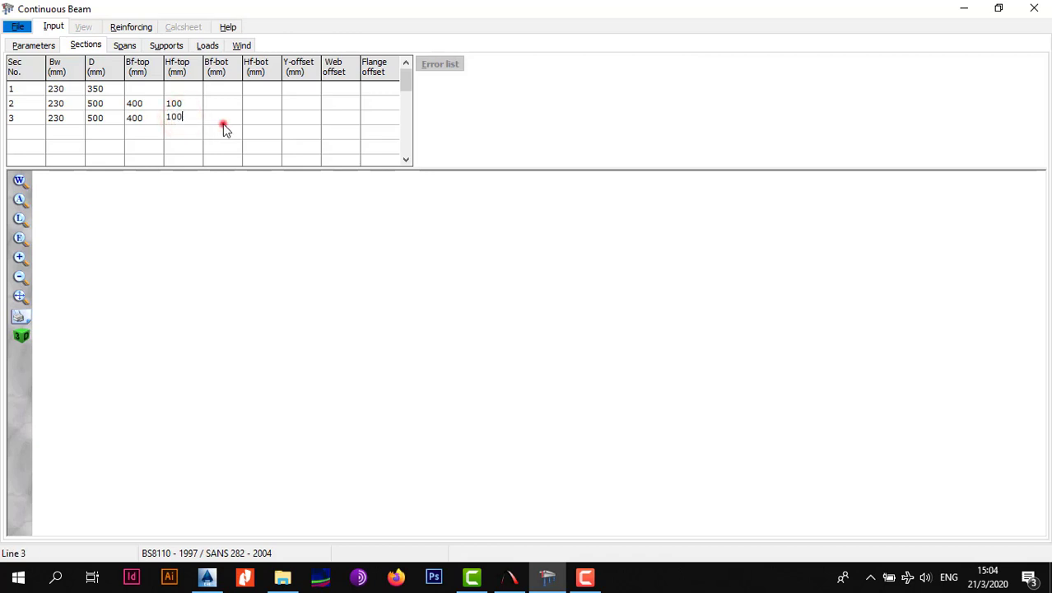
{"action": "type", "text": "400"}
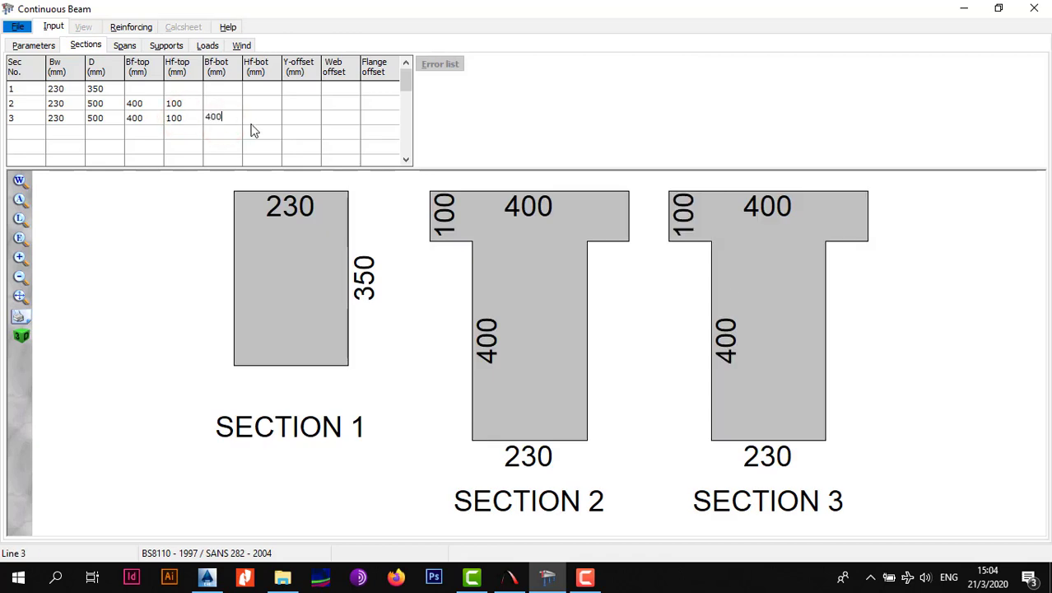
{"action": "left_click", "coordinate": [261, 122]}
{"action": "type", "text": "1"}
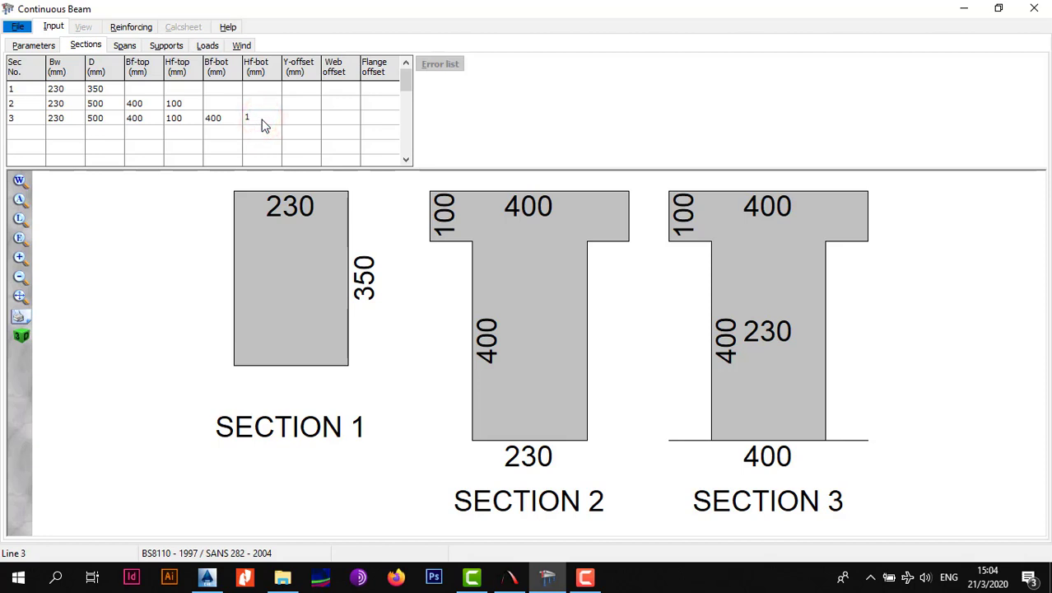
{"action": "type", "text": "00"}
{"action": "left_click", "coordinate": [262, 133]}
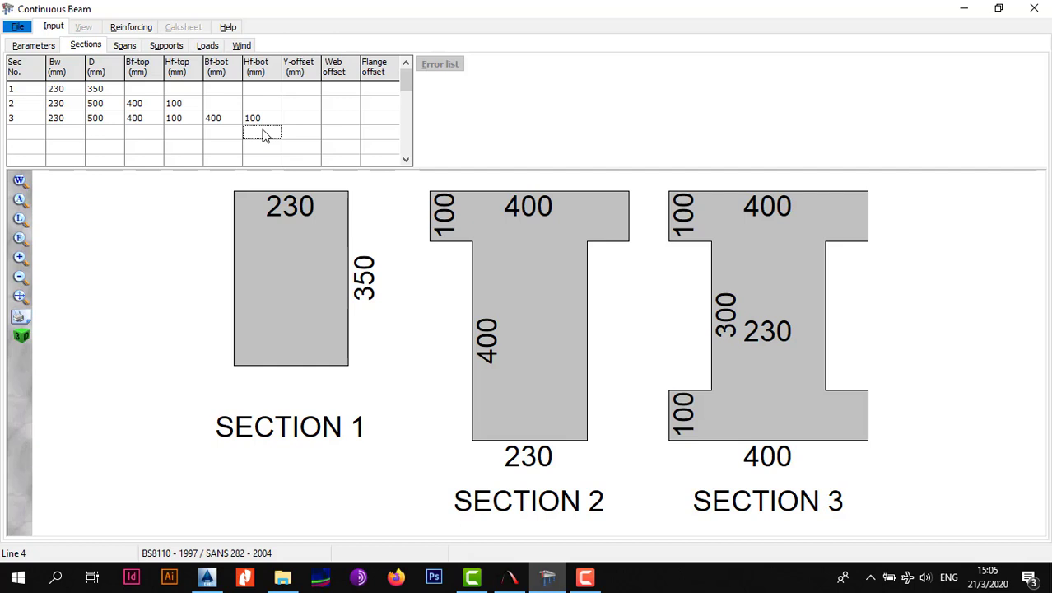
- Add three span numbers, 1, 2 and 3, to the beam's span table
{"action": "key", "text": "alt"}
{"action": "left_click", "coordinate": [125, 46]}
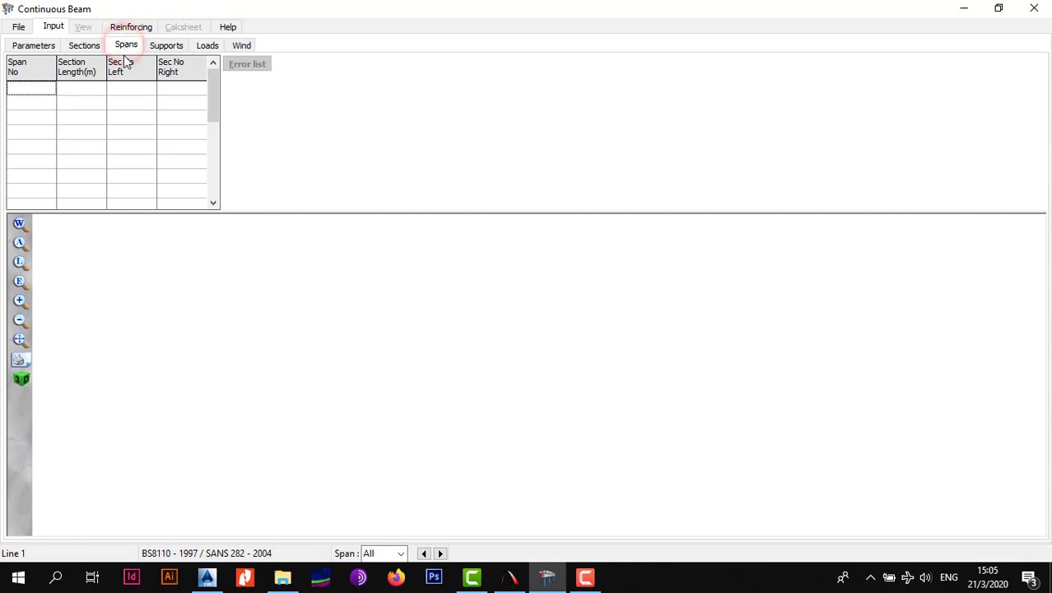
{"action": "left_click", "coordinate": [39, 123]}
{"action": "left_click", "coordinate": [33, 92]}
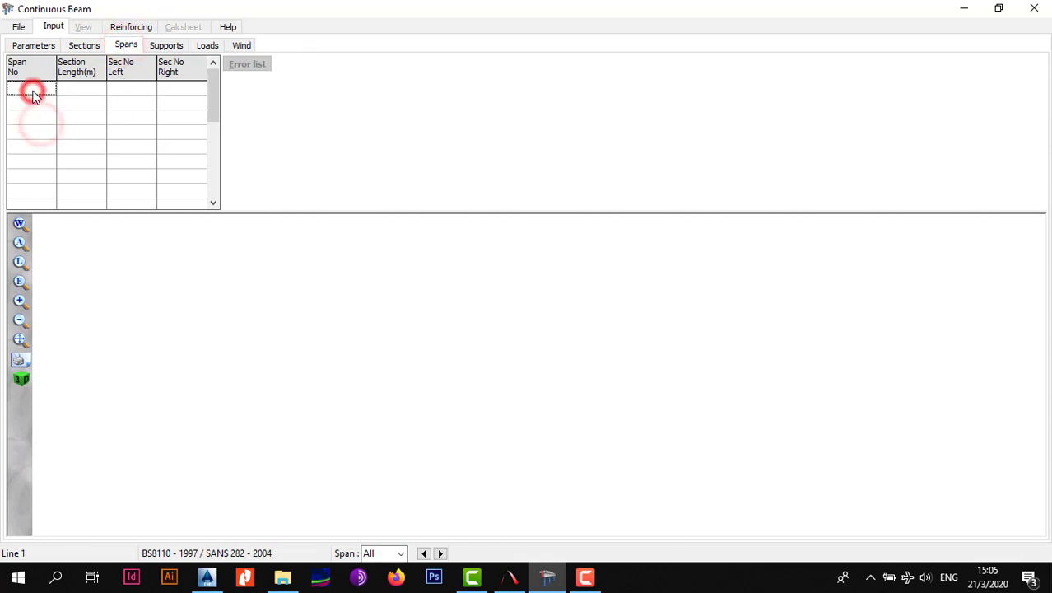
{"action": "type", "text": "1"}
{"action": "left_click", "coordinate": [32, 100]}
{"action": "type", "text": "2"}
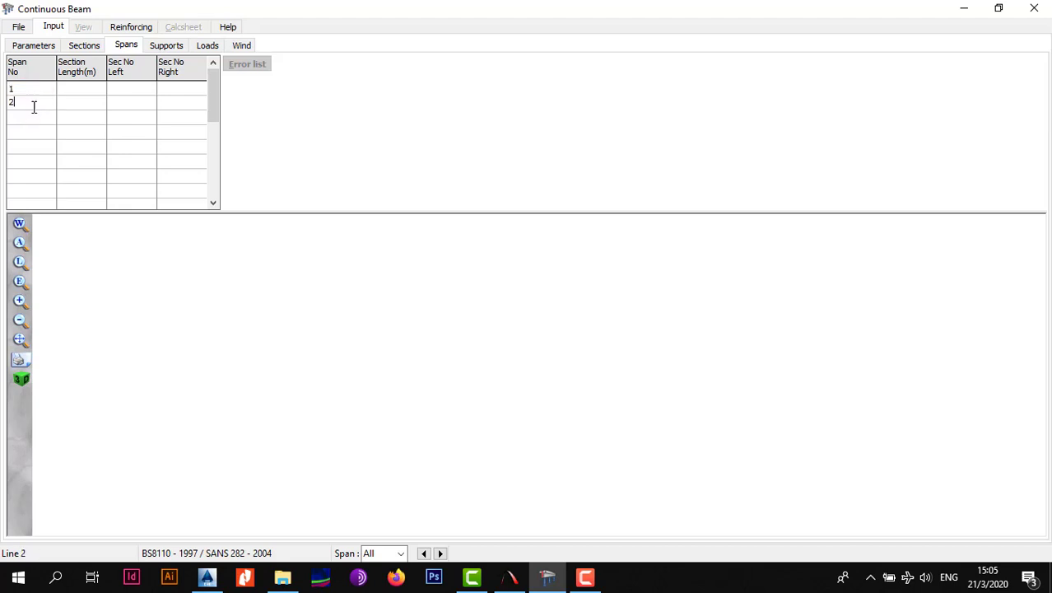
{"action": "left_click", "coordinate": [33, 115]}
{"action": "left_click", "coordinate": [42, 135]}
- Set the section length of spans 1, 2 and 3 to 6 m each
{"action": "left_click", "coordinate": [83, 96]}
{"action": "type", "text": "6"}
{"action": "left_click", "coordinate": [94, 102]}
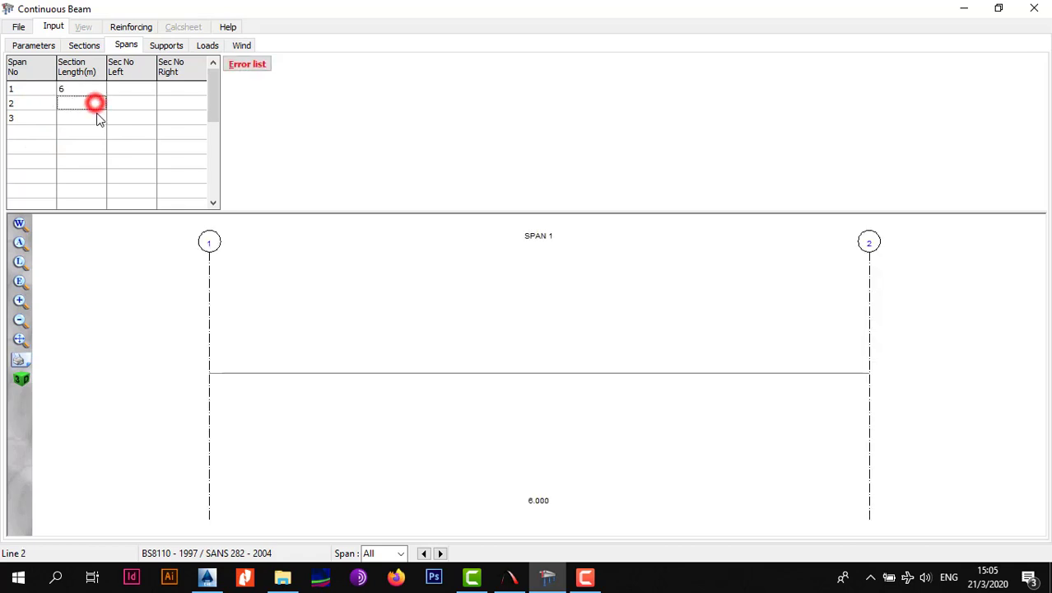
{"action": "type", "text": "6"}
{"action": "left_click", "coordinate": [95, 116]}
{"action": "type", "text": "6"}
{"action": "left_click", "coordinate": [94, 129]}
{"action": "left_click", "coordinate": [135, 134]}
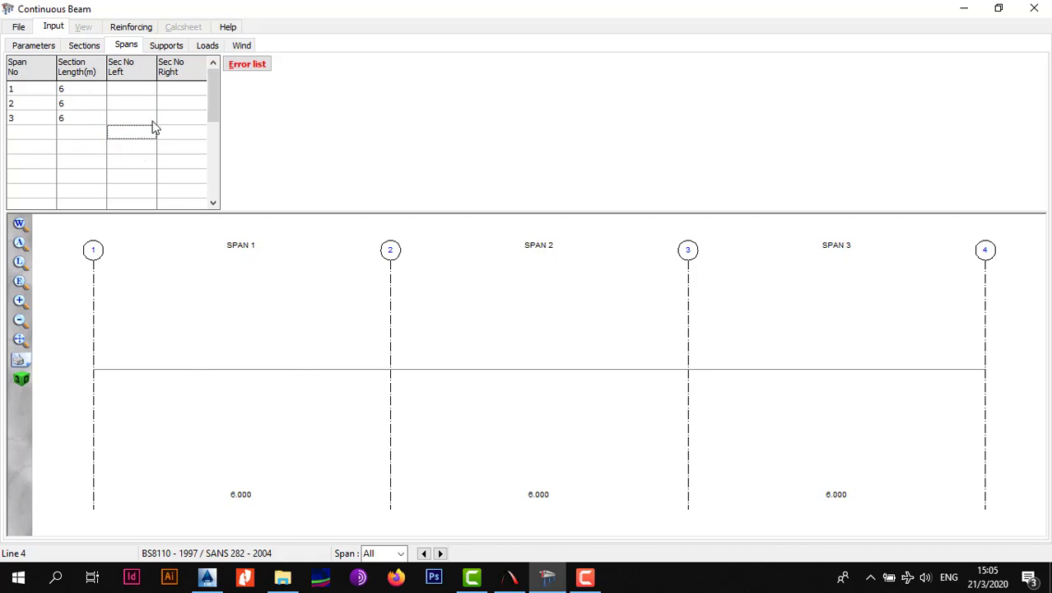
- Assign section 1 to both the left and right ends of span 1
{"action": "left_click", "coordinate": [139, 92]}
{"action": "type", "text": "1"}
{"action": "left_click", "coordinate": [164, 92]}
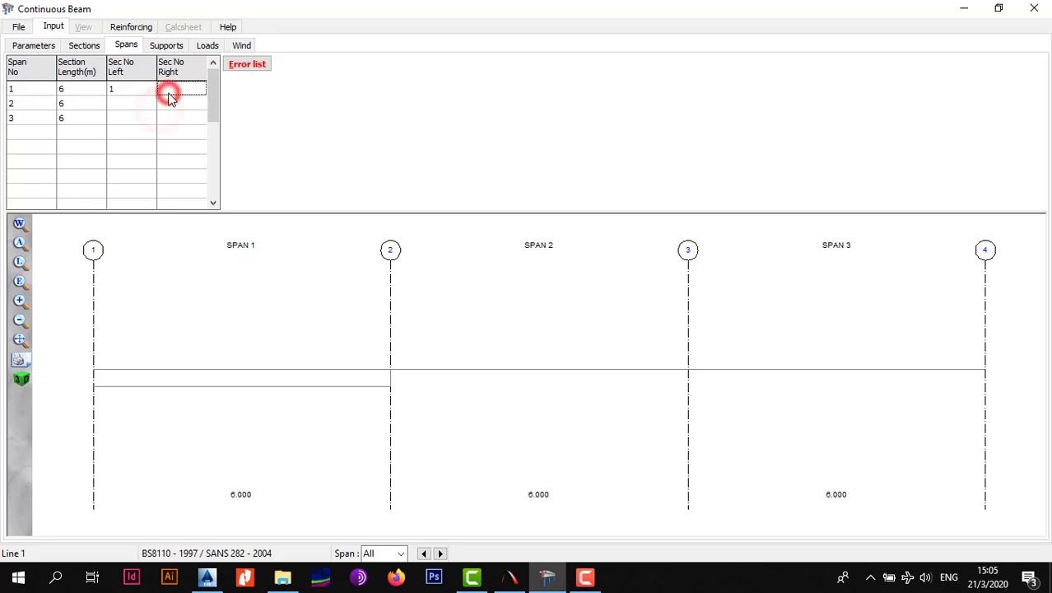
{"action": "type", "text": "1"}
{"action": "left_click", "coordinate": [168, 105]}
- Assign section 2 to both the left and right ends of span 2
{"action": "left_click", "coordinate": [149, 101]}
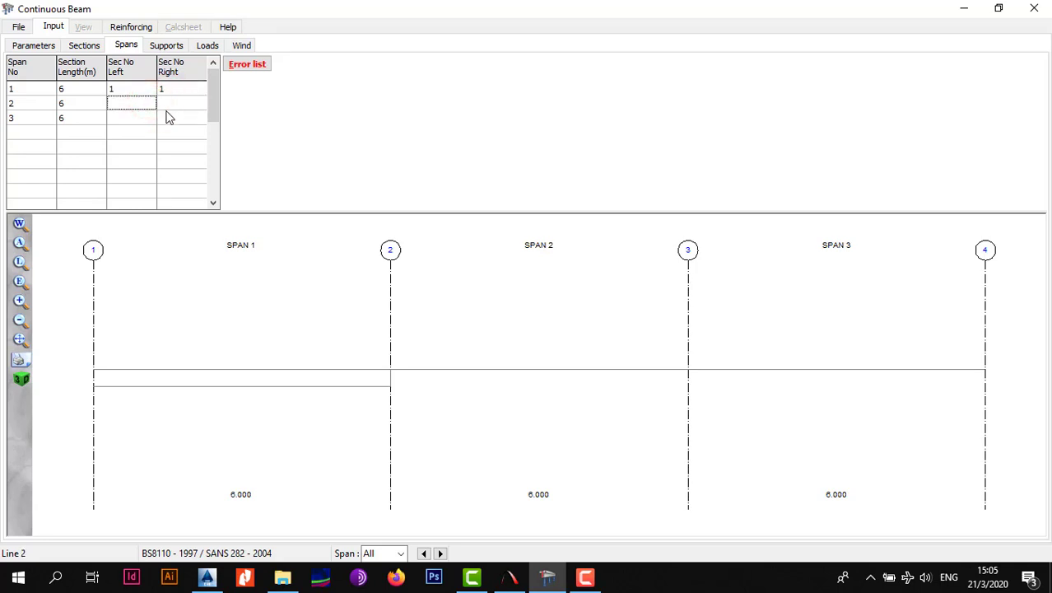
{"action": "type", "text": "2"}
{"action": "left_click", "coordinate": [166, 104]}
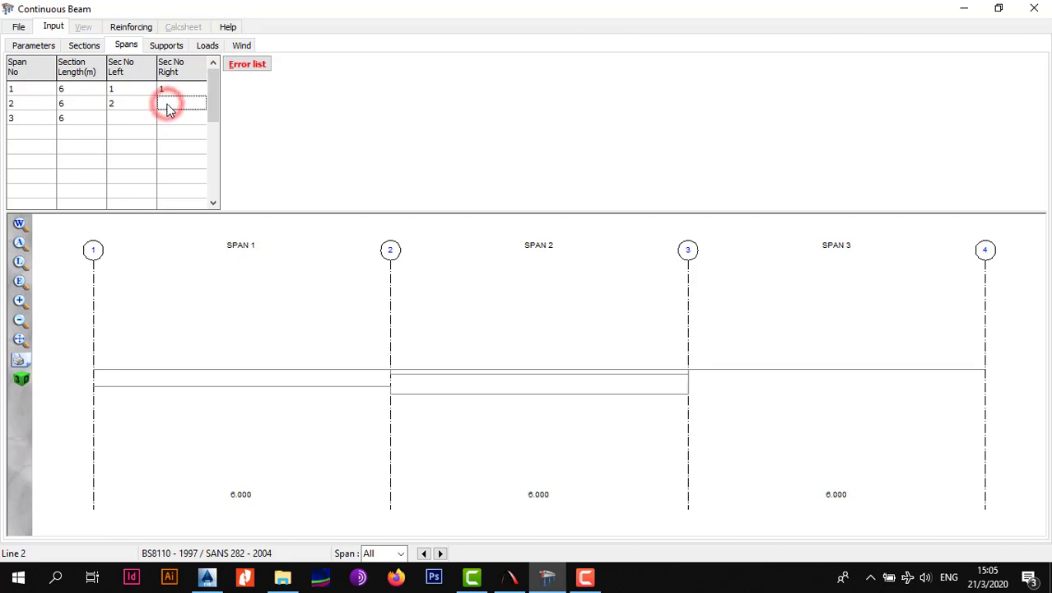
{"action": "type", "text": "2"}
{"action": "left_click", "coordinate": [167, 117]}
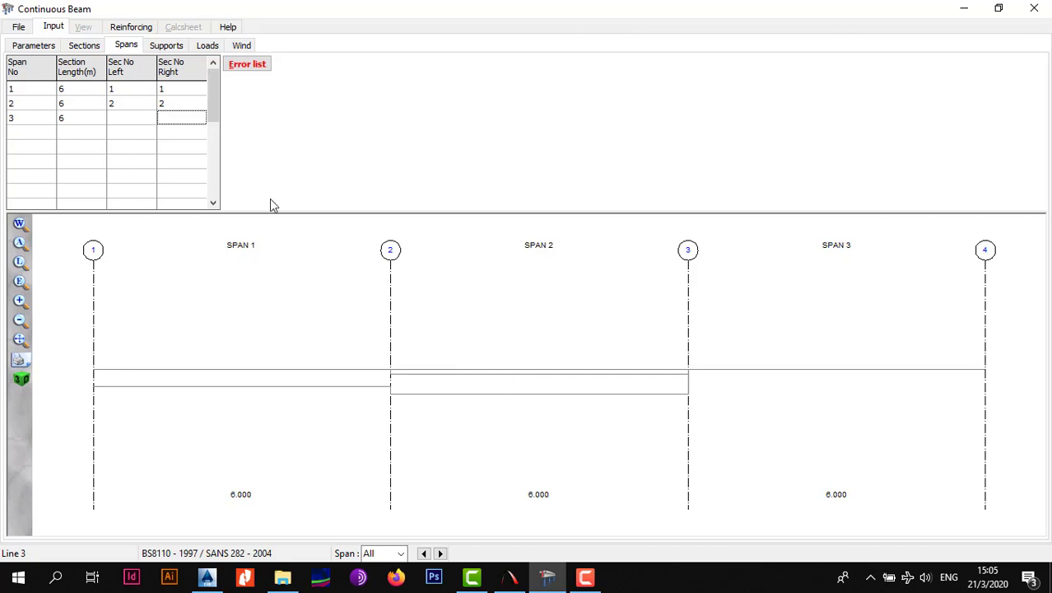
- Assign section 3 to both the left and right ends of span 3
{"action": "left_click", "coordinate": [137, 122]}
{"action": "type", "text": "3"}
{"action": "left_click", "coordinate": [171, 121]}
{"action": "type", "text": "3"}
{"action": "left_click", "coordinate": [174, 138]}
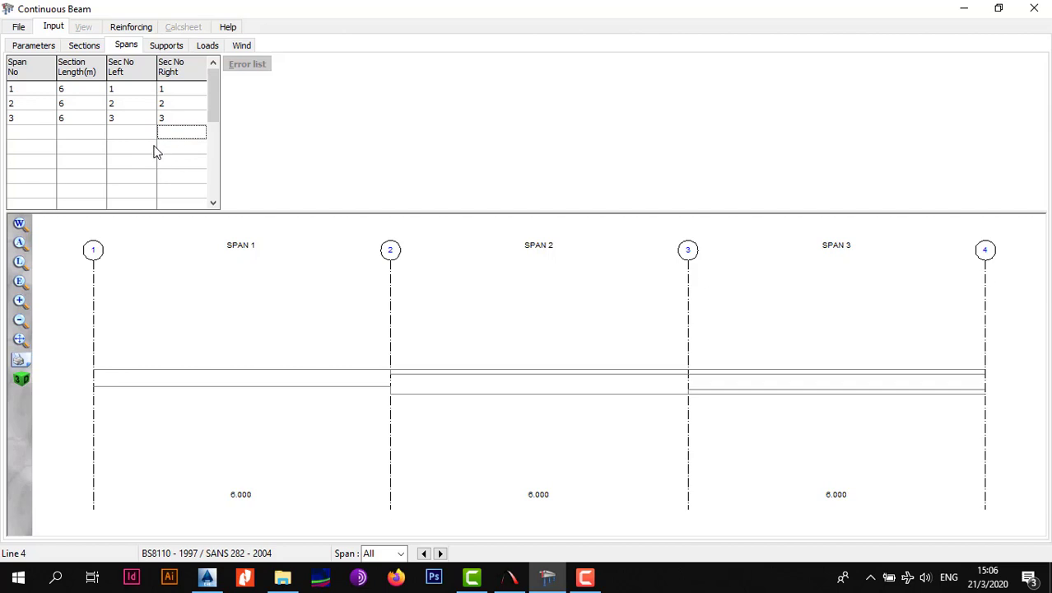
- Try section 1 at both ends of spans 2 and 3 for a uniform beam
{"action": "left_click", "coordinate": [131, 100]}
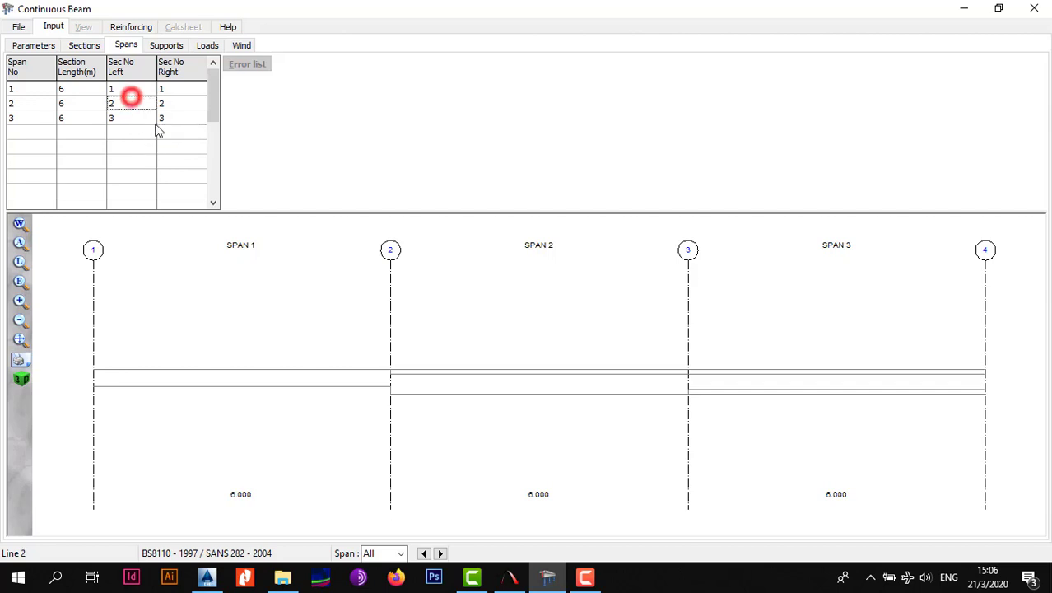
{"action": "left_click", "coordinate": [87, 45]}
{"action": "left_click", "coordinate": [114, 47]}
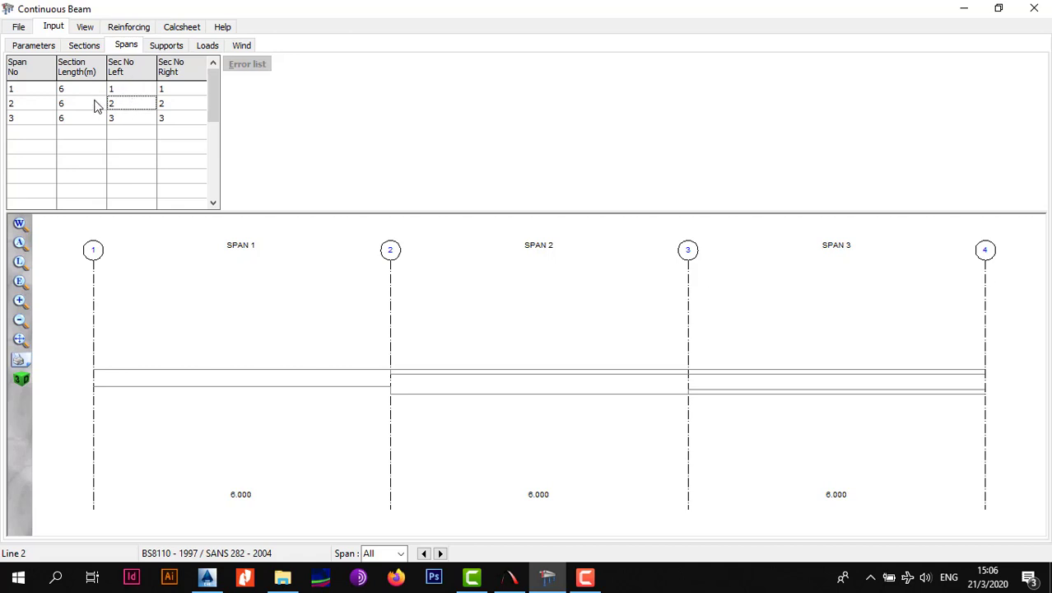
{"action": "type", "text": "1"}
{"action": "left_click", "coordinate": [158, 104]}
{"action": "type", "text": "1"}
{"action": "left_click", "coordinate": [170, 118]}
{"action": "left_click", "coordinate": [136, 120]}
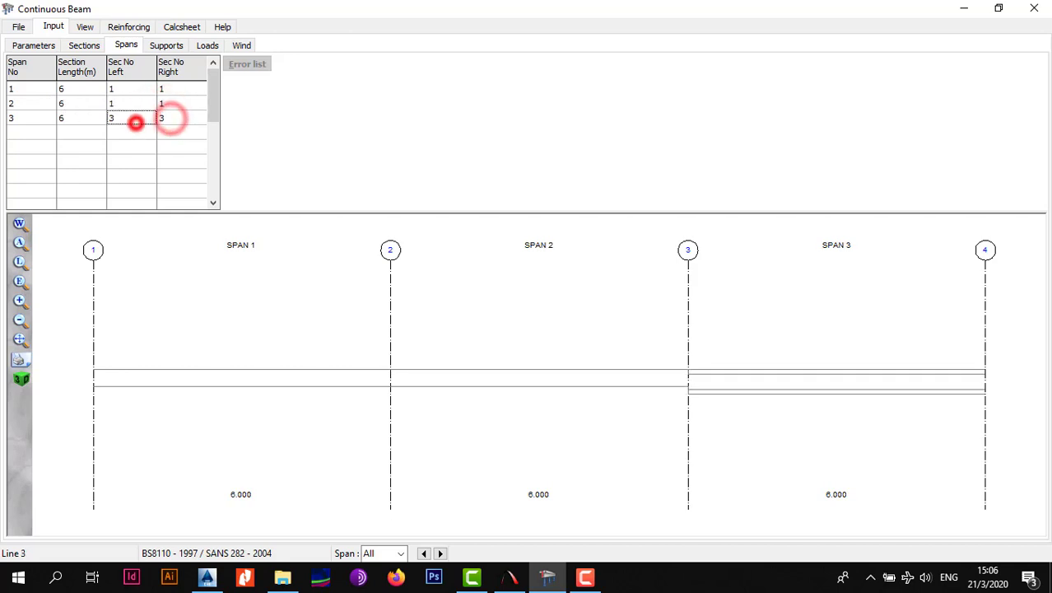
{"action": "type", "text": "1"}
{"action": "left_click", "coordinate": [169, 121]}
{"action": "type", "text": "1"}
{"action": "left_click", "coordinate": [143, 144]}
- Reassign section 2 to both ends of span 2 and section 3 to both ends of span 3
{"action": "left_click", "coordinate": [127, 103]}
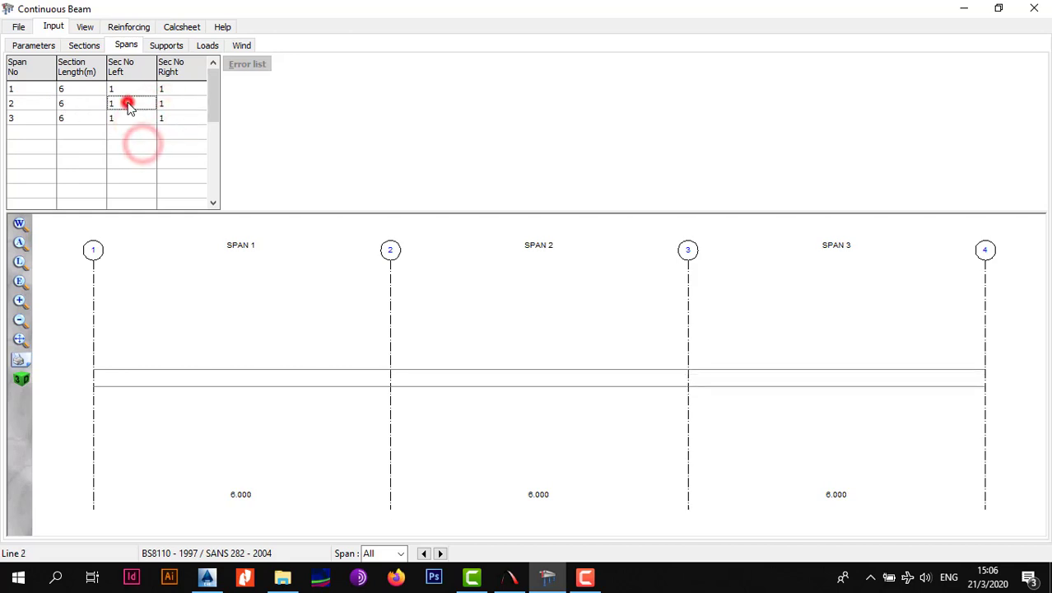
{"action": "type", "text": "2"}
{"action": "left_click", "coordinate": [161, 102]}
{"action": "type", "text": "2"}
{"action": "left_click", "coordinate": [133, 118]}
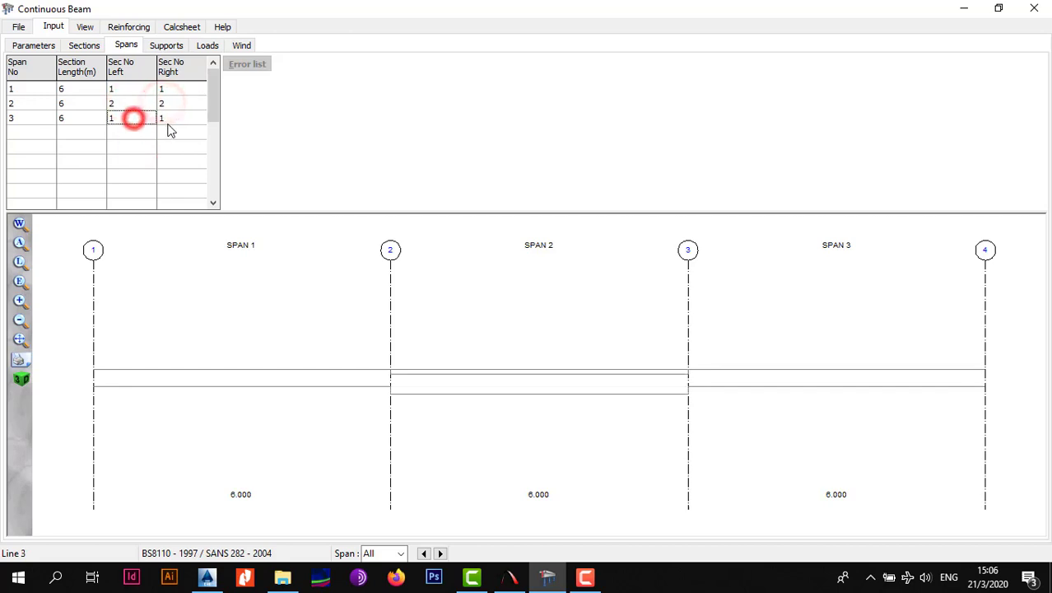
{"action": "type", "text": "3"}
{"action": "key", "text": "Tab"}
{"action": "type", "text": "3"}
{"action": "left_click", "coordinate": [172, 132]}
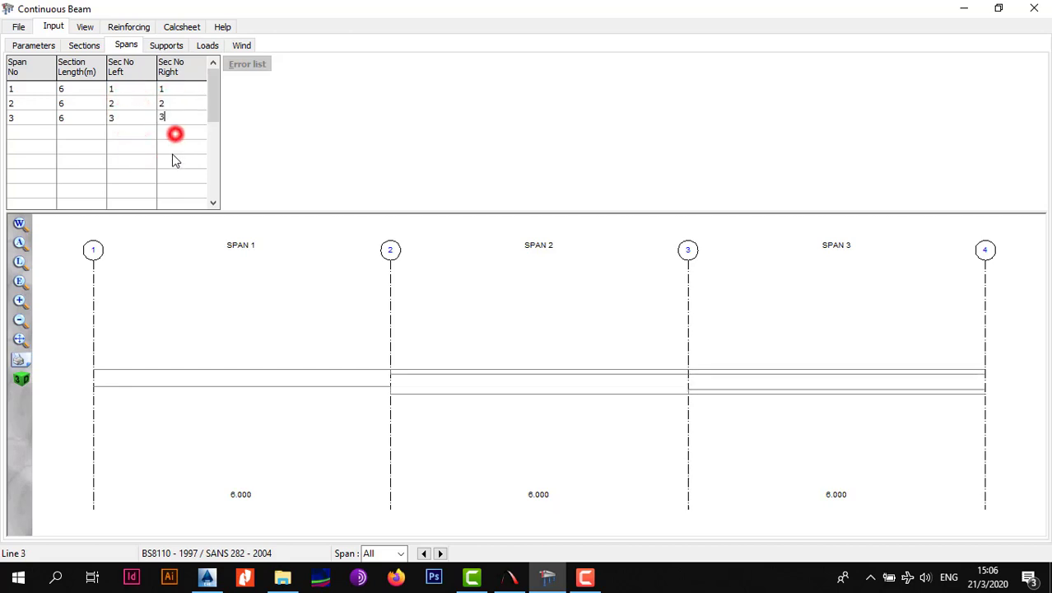
- Add support 1 to the support table with the fixed code F
{"action": "left_click", "coordinate": [169, 47]}
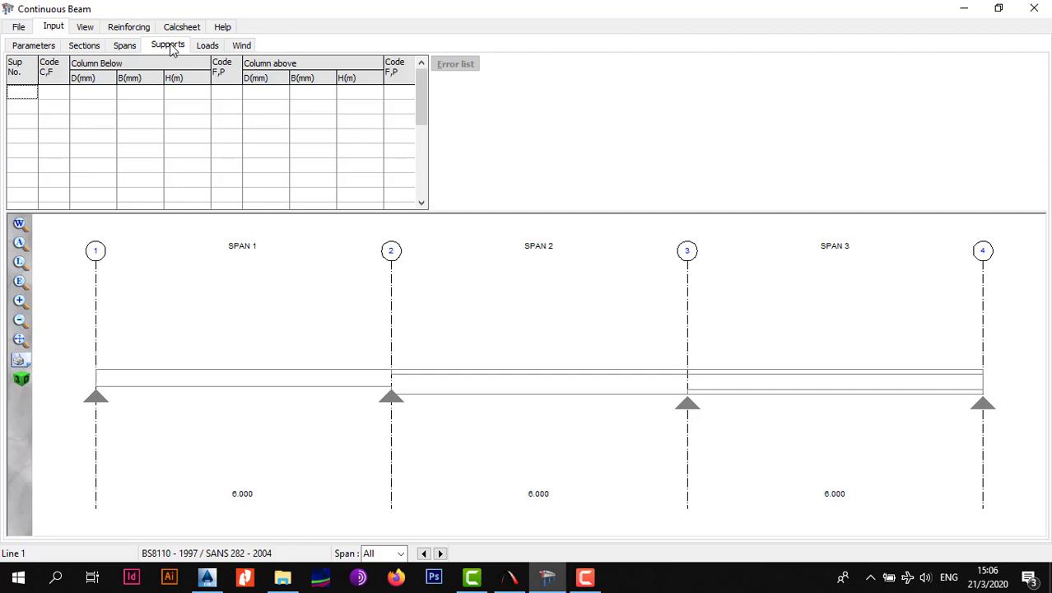
{"action": "left_click", "coordinate": [69, 139]}
{"action": "left_click", "coordinate": [51, 96]}
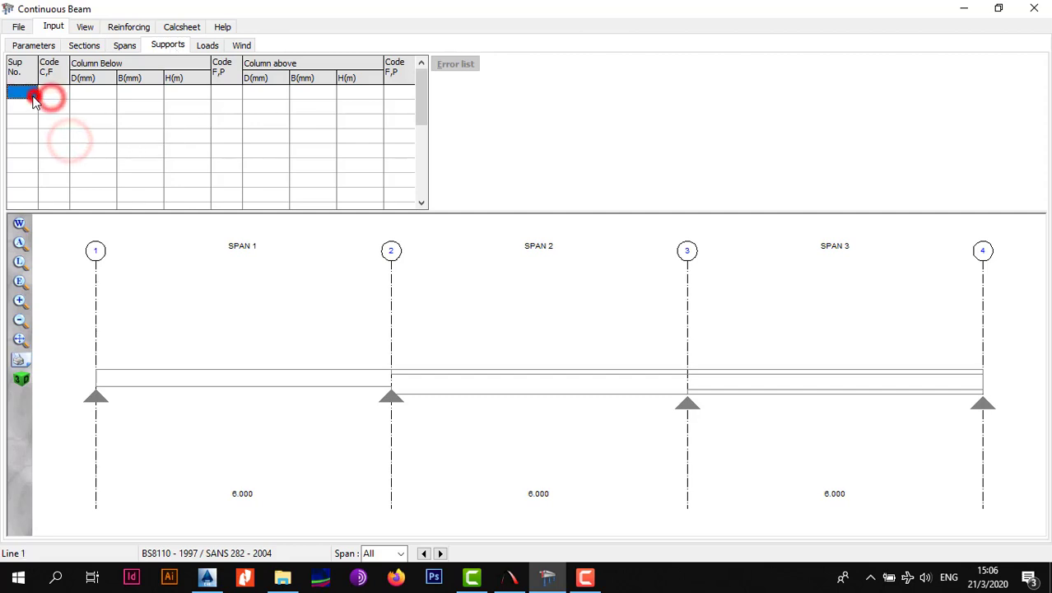
{"action": "type", "text": "1"}
{"action": "left_click", "coordinate": [49, 95]}
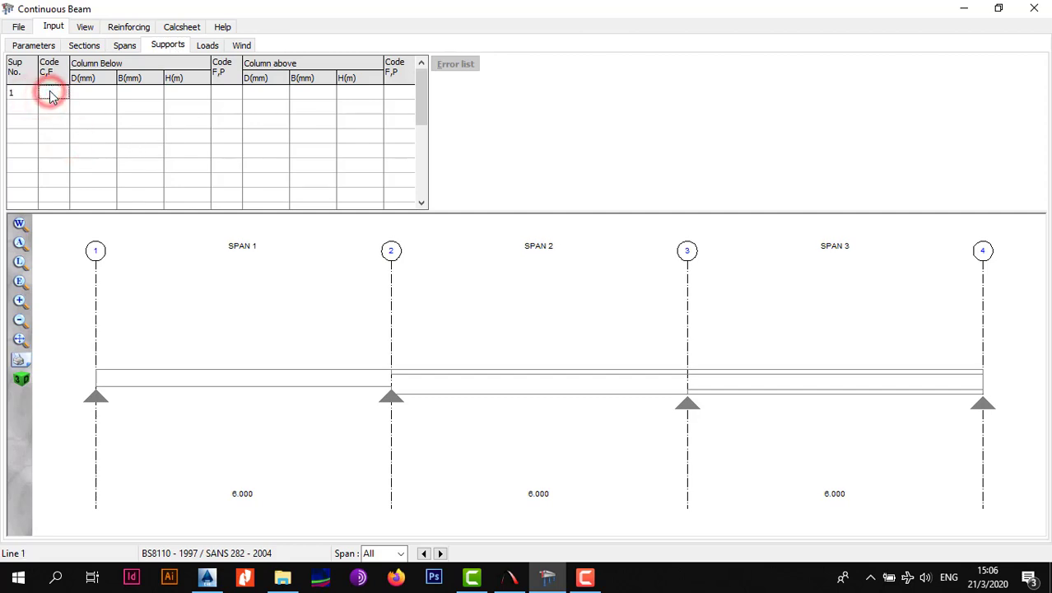
{"action": "type", "text": "F"}
{"action": "left_click", "coordinate": [63, 136]}
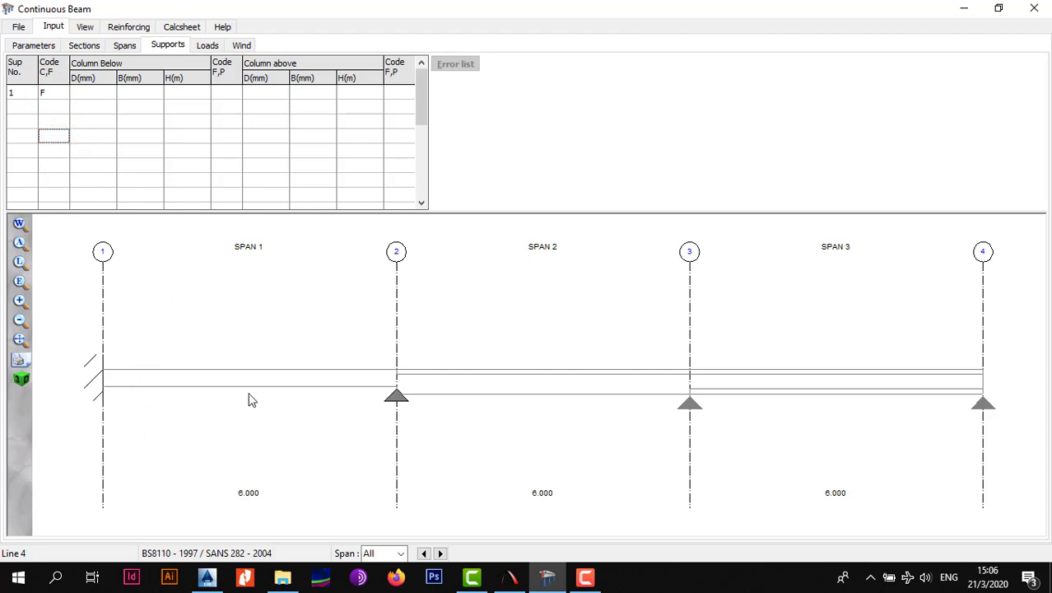
{"action": "left_click", "coordinate": [80, 137]}
- Add support numbers 2 and 3 to the support table below support 1
{"action": "left_click", "coordinate": [29, 108]}
{"action": "type", "text": "2"}
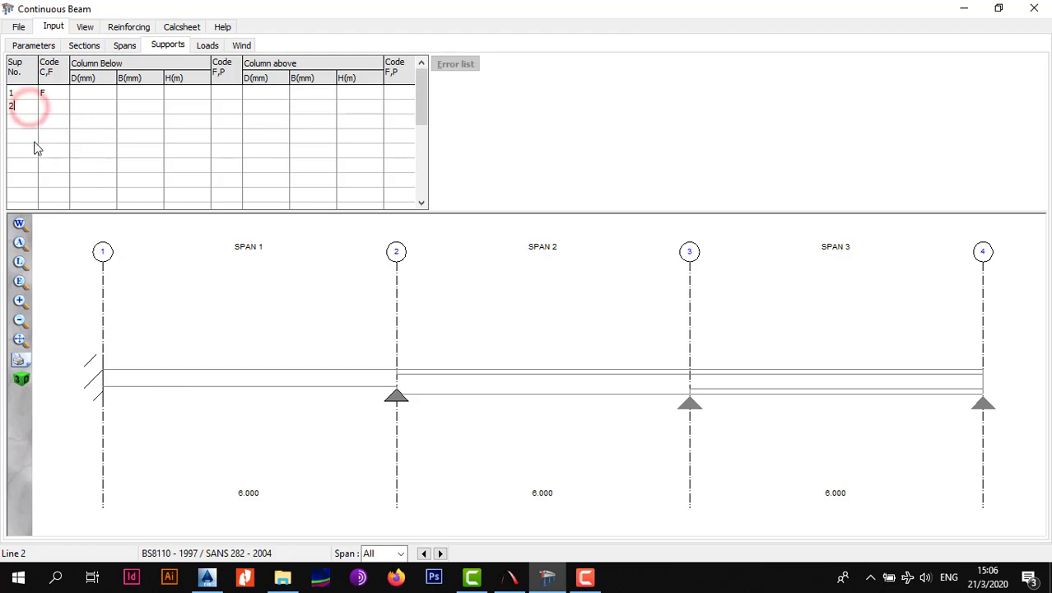
{"action": "left_click", "coordinate": [33, 139]}
{"action": "left_click", "coordinate": [30, 122]}
{"action": "type", "text": "3"}
{"action": "left_click", "coordinate": [68, 137]}
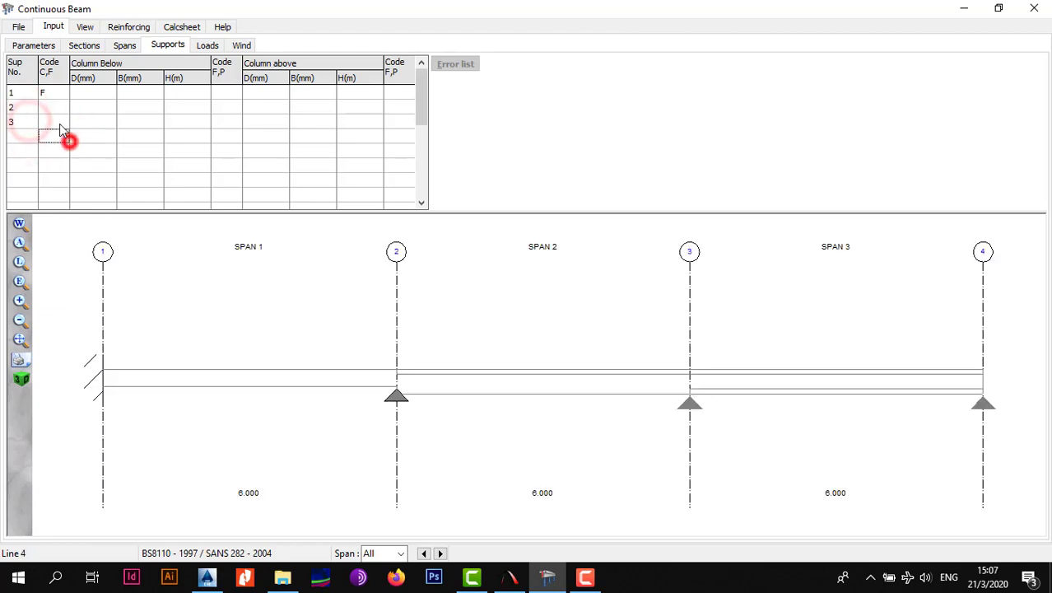
{"action": "left_click", "coordinate": [52, 108]}
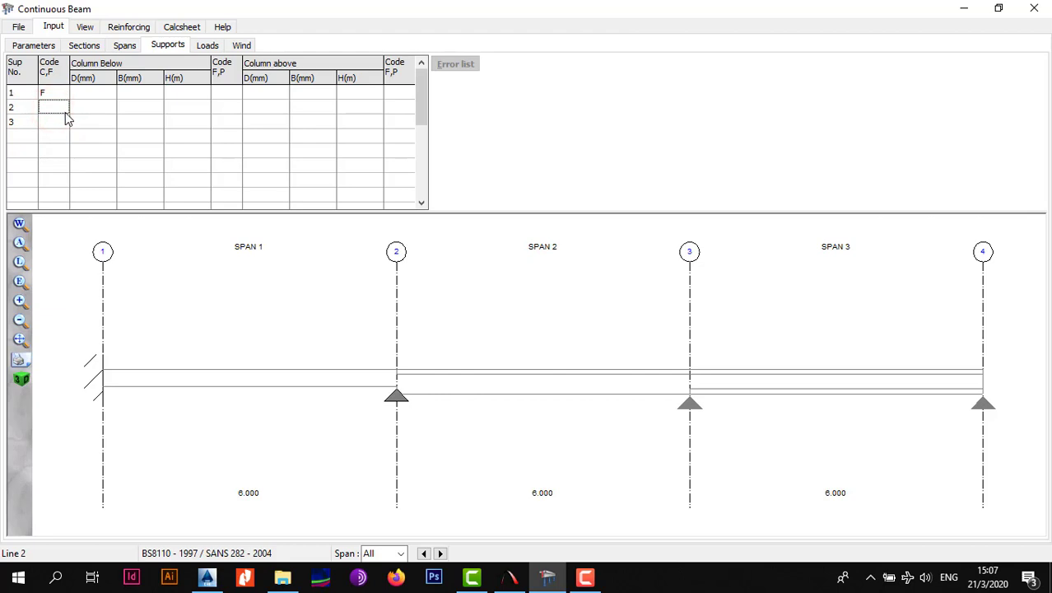
- Give support 2 the code C and a column below with D 300 mm, B 300 mm and H 0.5 m
{"action": "type", "text": "C"}
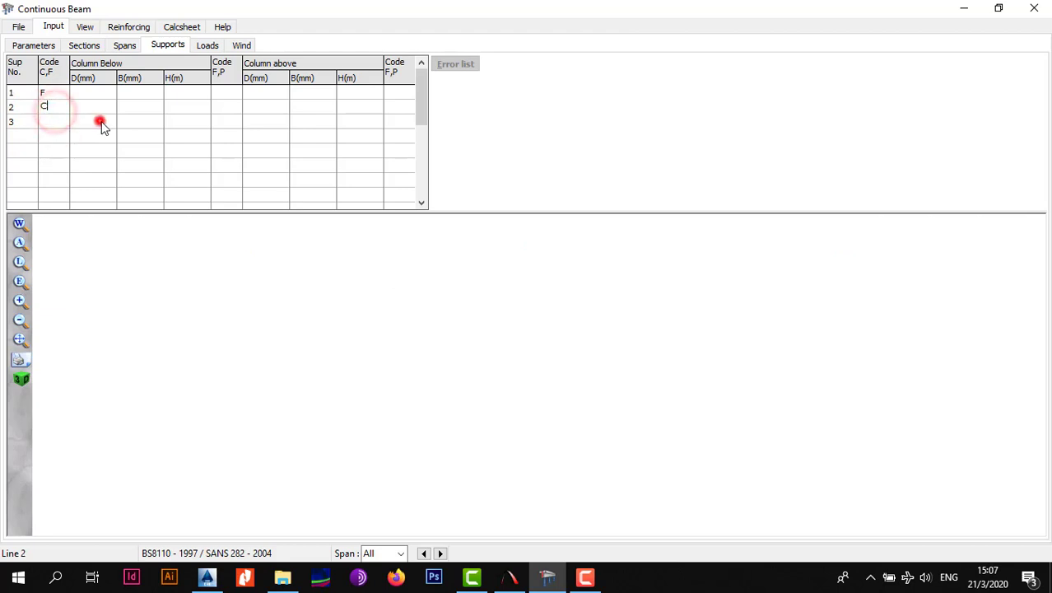
{"action": "left_click", "coordinate": [97, 120]}
{"action": "left_click", "coordinate": [91, 109]}
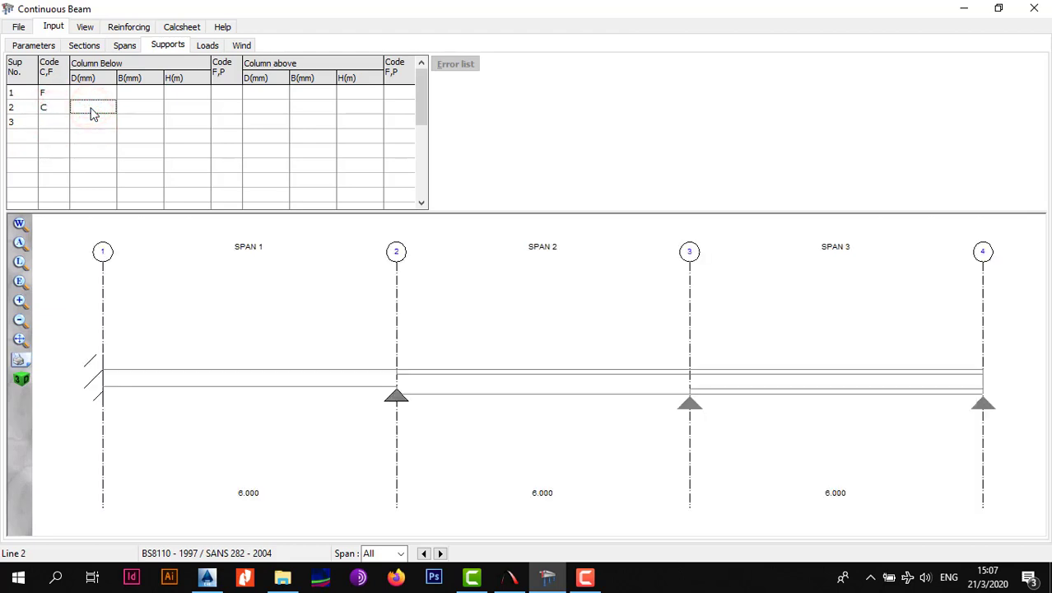
{"action": "type", "text": "300"}
{"action": "left_click", "coordinate": [96, 127]}
{"action": "left_click", "coordinate": [133, 108]}
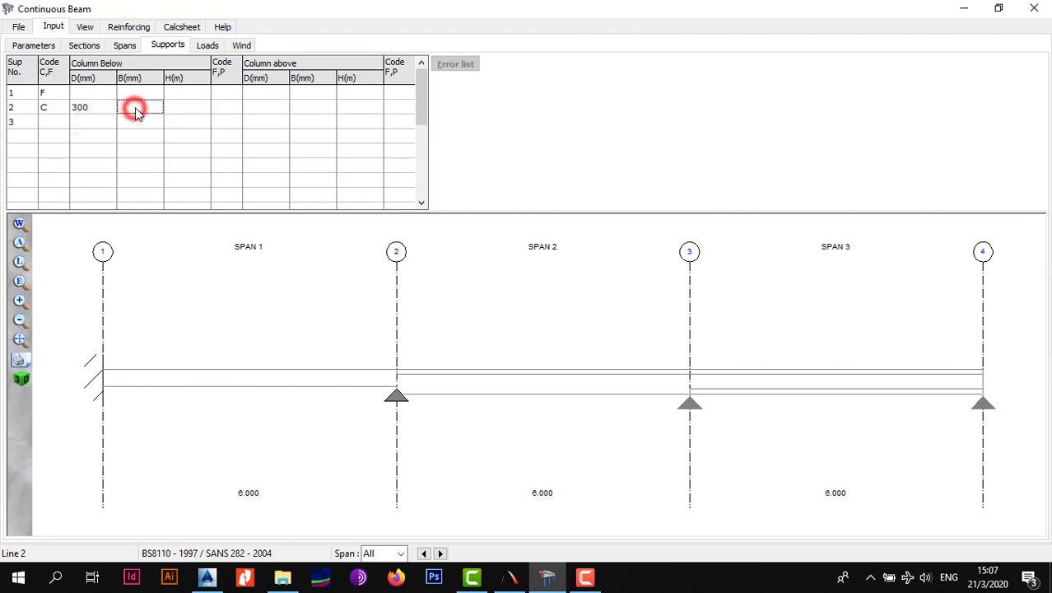
{"action": "type", "text": "300"}
{"action": "left_click", "coordinate": [154, 128]}
{"action": "left_click", "coordinate": [178, 108]}
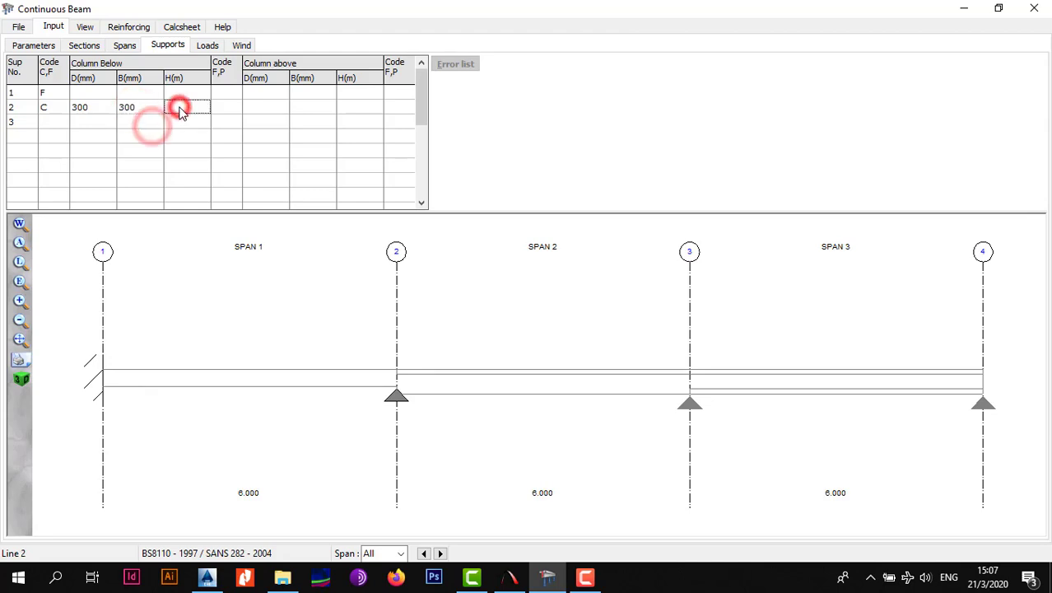
{"action": "type", "text": "0.5"}
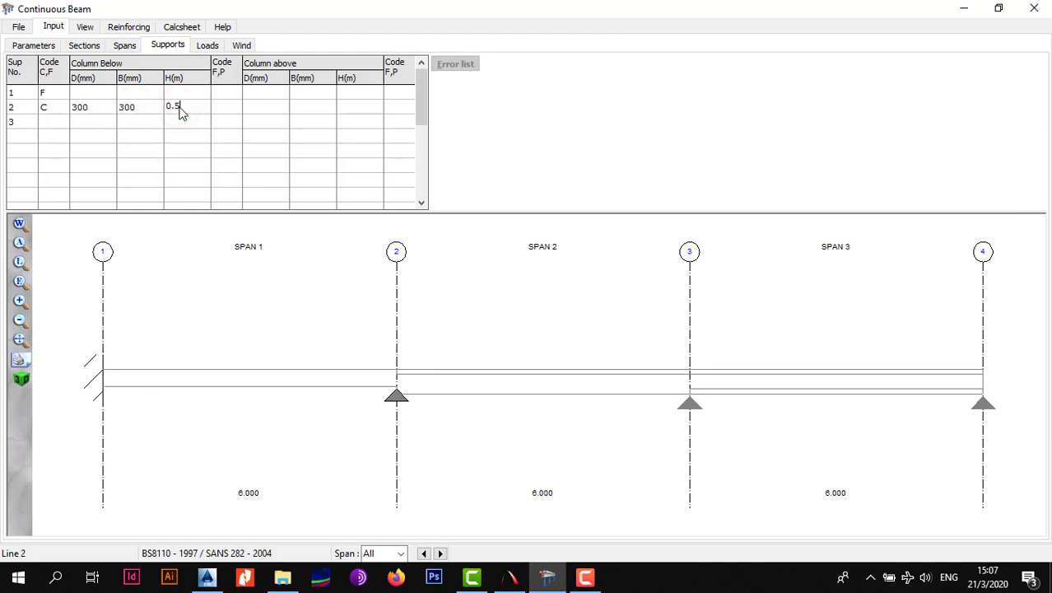
{"action": "left_click", "coordinate": [196, 142]}
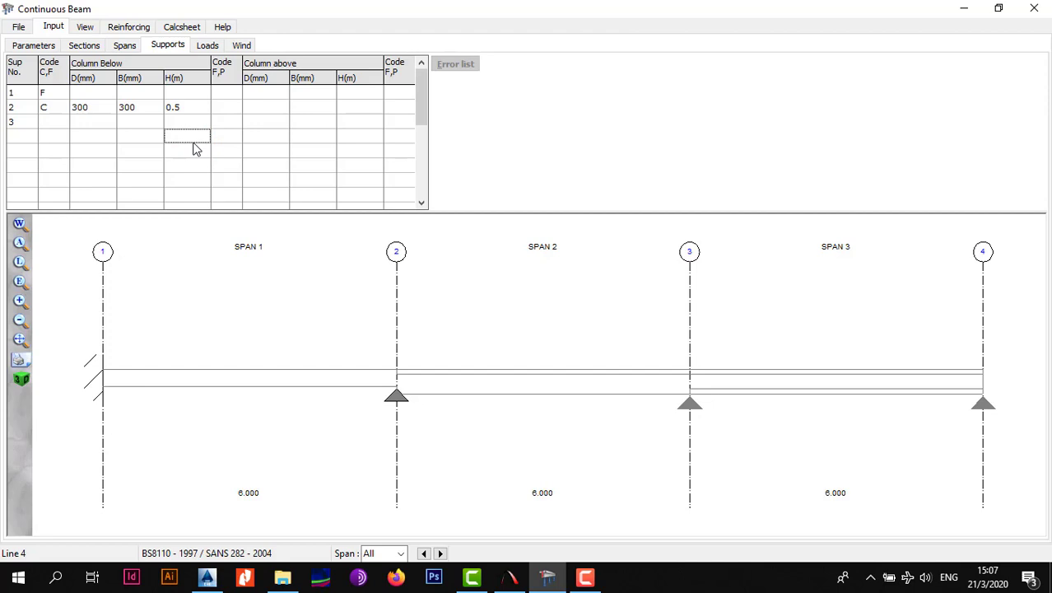
- Clear the C code of support 2, keeping its column-below dimensions
{"action": "left_click", "coordinate": [52, 122]}
{"action": "left_click", "coordinate": [217, 106]}
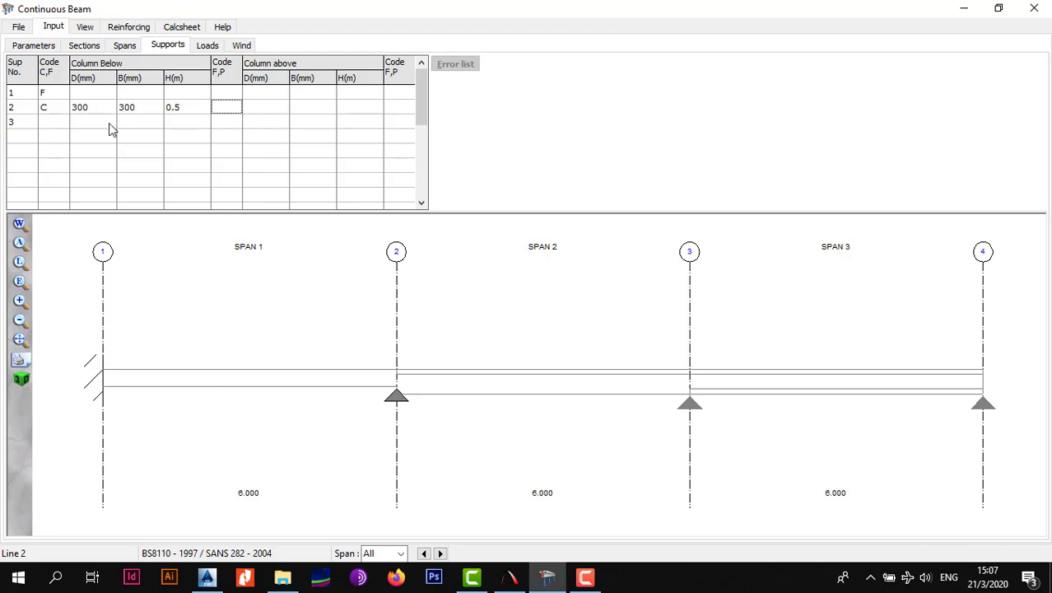
{"action": "left_click", "coordinate": [48, 109]}
{"action": "key", "text": "Delete"}
{"action": "left_click", "coordinate": [52, 127]}
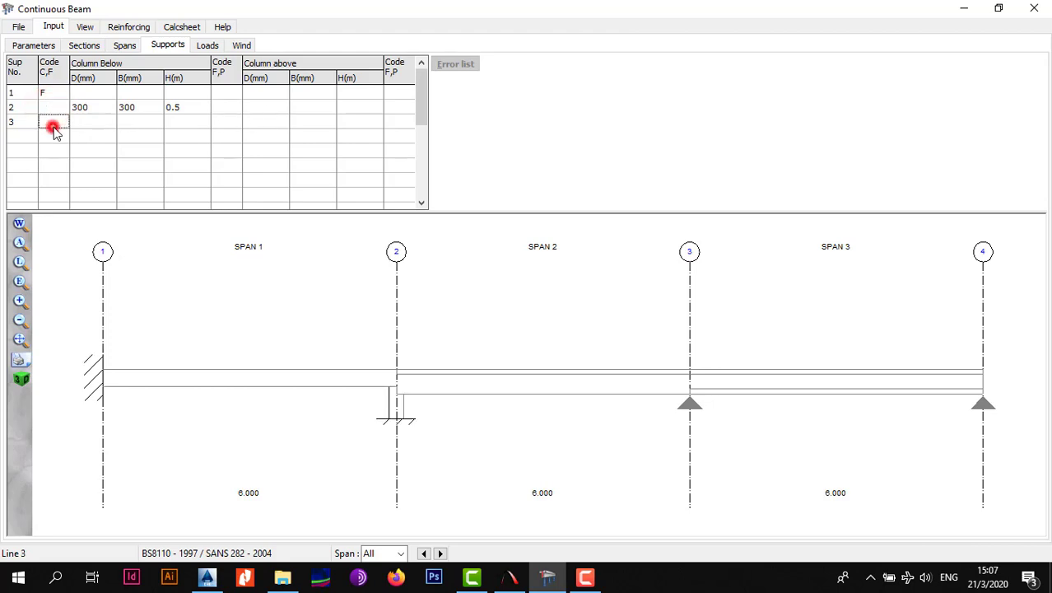
{"action": "left_click", "coordinate": [107, 127]}
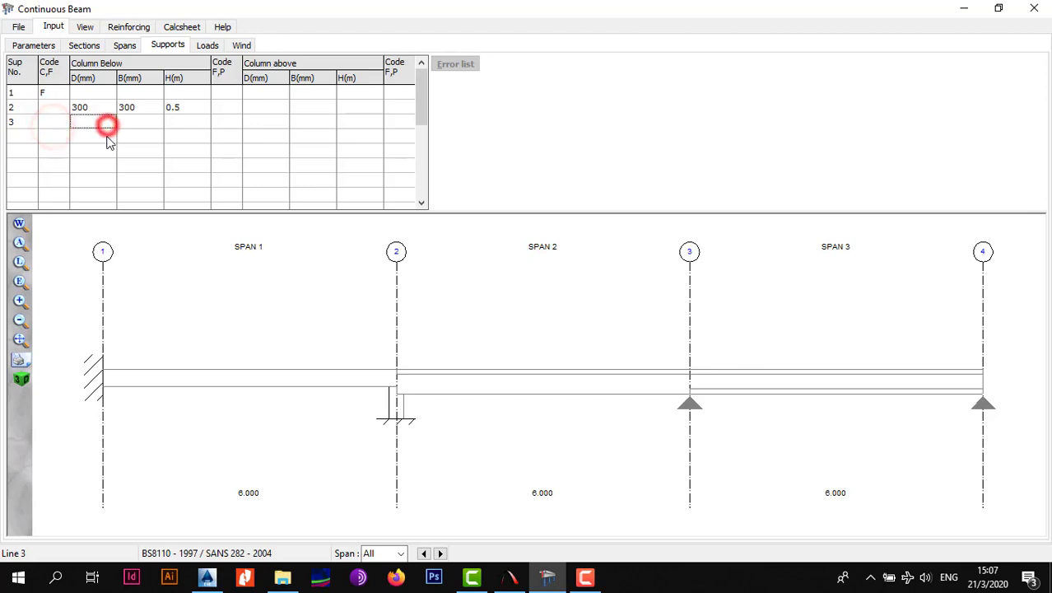
{"action": "left_click", "coordinate": [49, 94]}
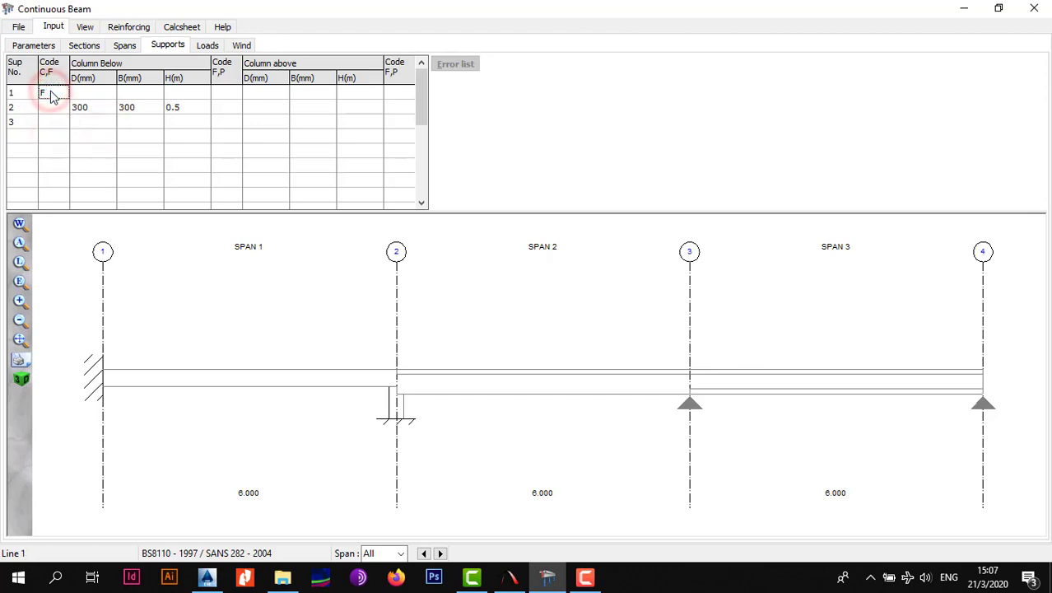
{"action": "left_click", "coordinate": [94, 135]}
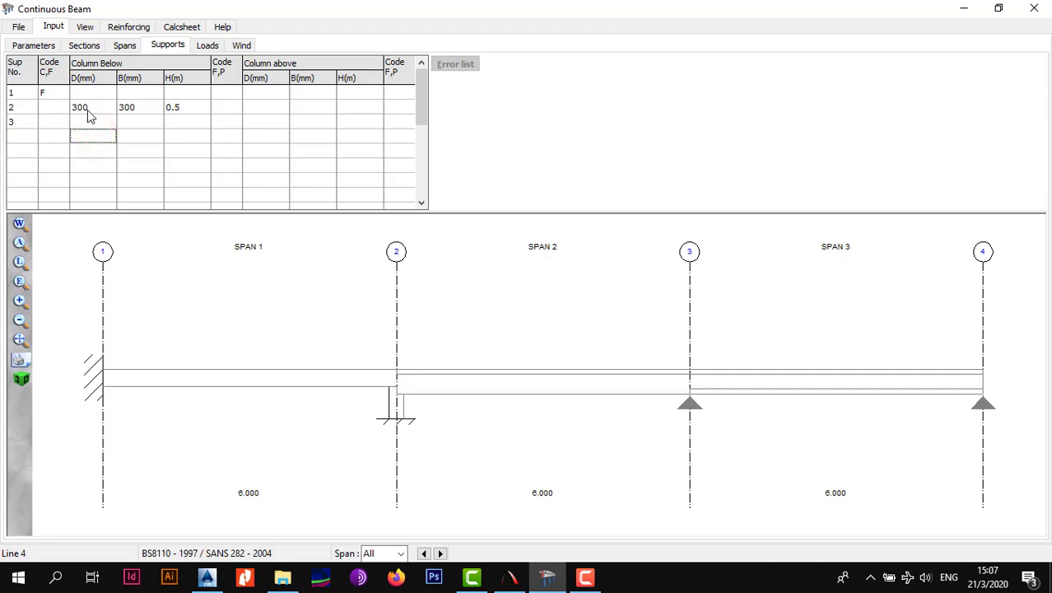
{"action": "left_click", "coordinate": [86, 109]}
{"action": "left_click", "coordinate": [146, 111]}
{"action": "left_click", "coordinate": [188, 109]}
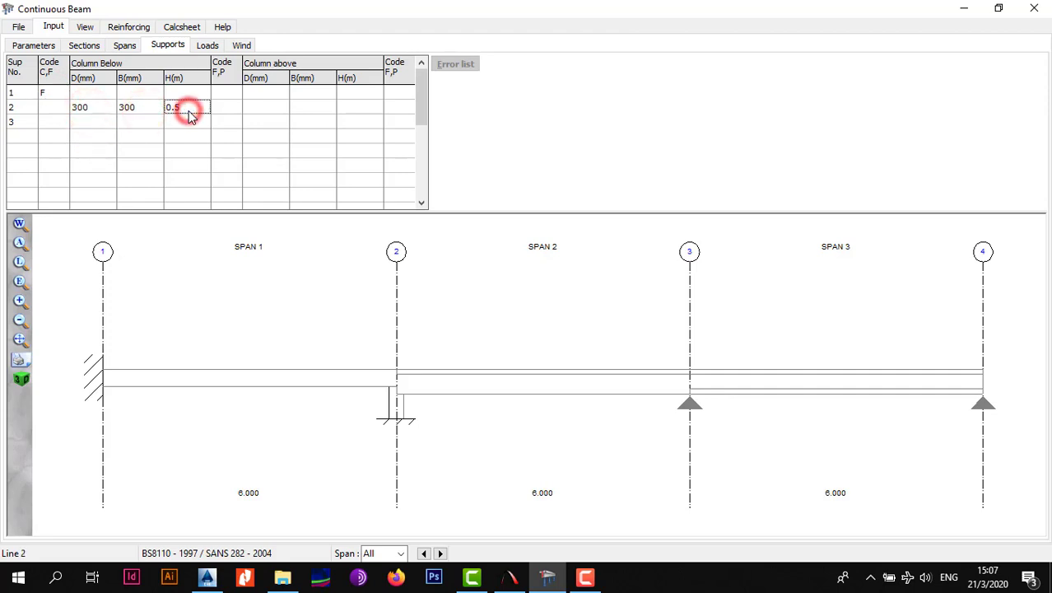
{"action": "left_click", "coordinate": [57, 123]}
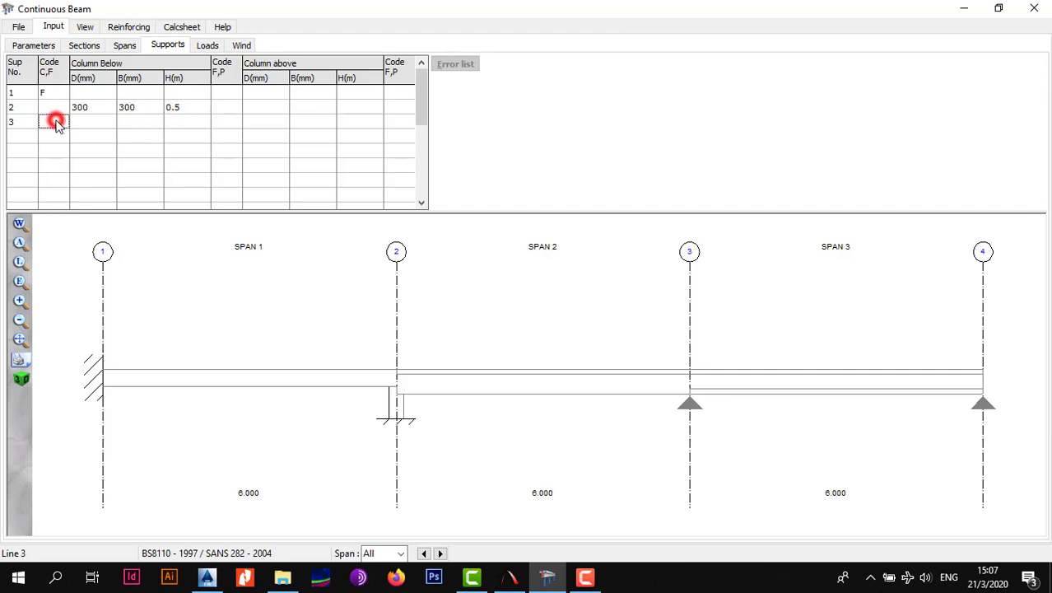
- Add support number 4 to the support table and give support 3 a column below with D 300 mm, B 300 mm and H 0.5 m
{"action": "left_click", "coordinate": [32, 137]}
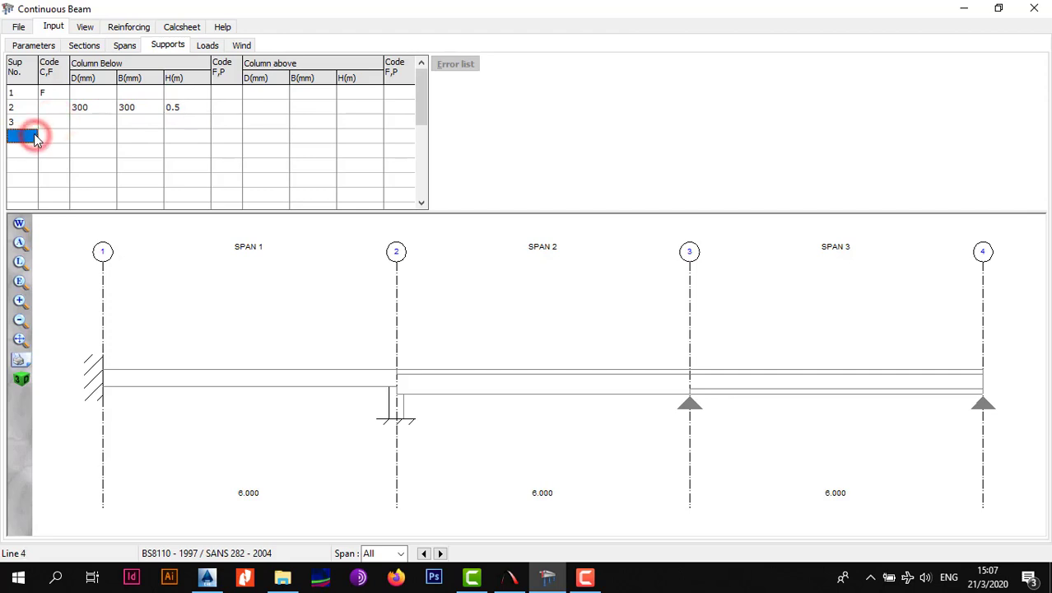
{"action": "left_click", "coordinate": [60, 125]}
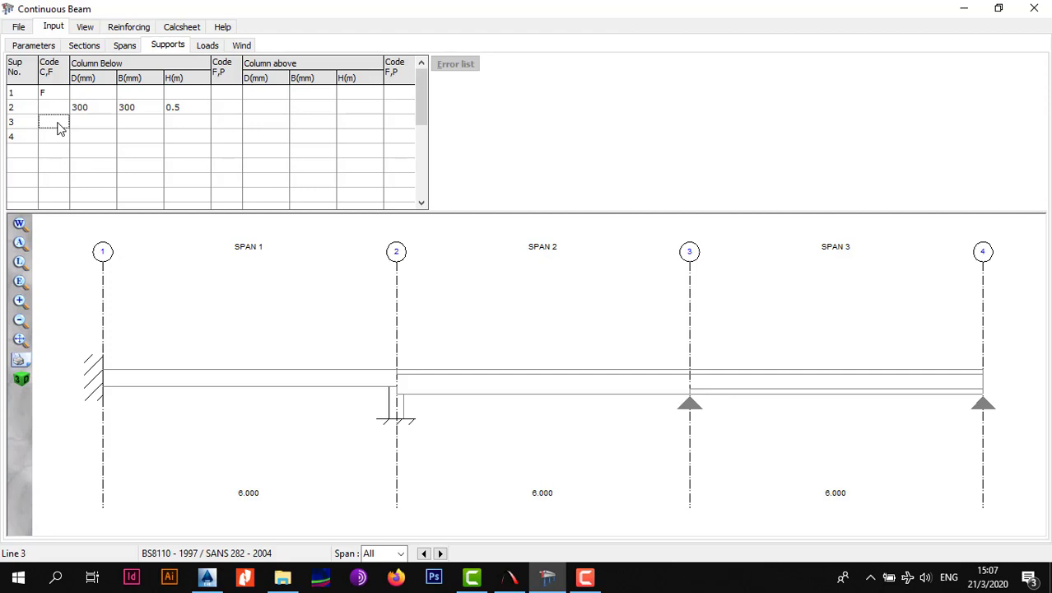
{"action": "left_click", "coordinate": [77, 121]}
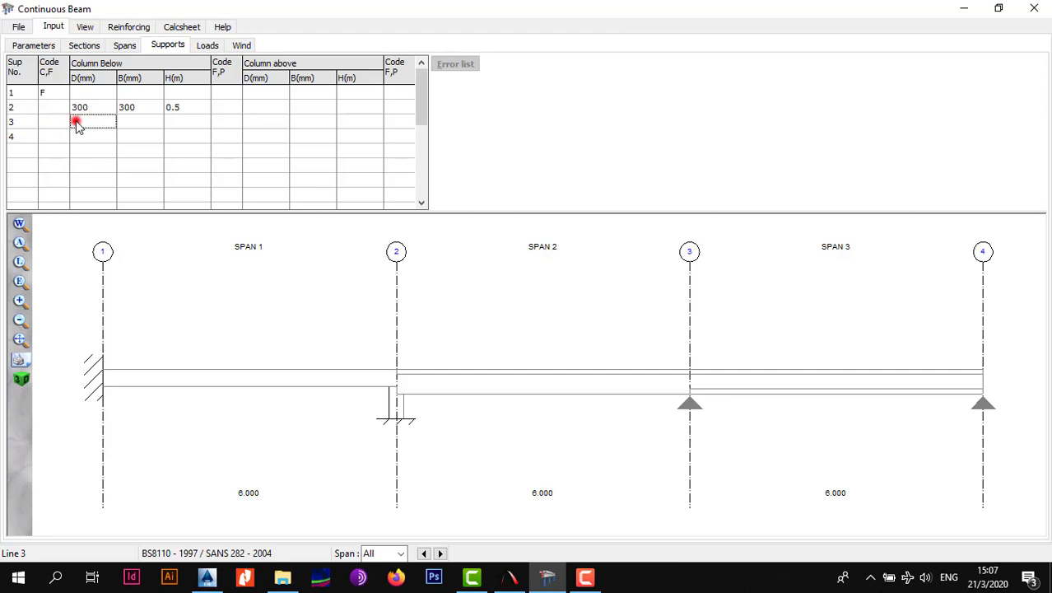
{"action": "type", "text": "300"}
{"action": "left_click", "coordinate": [118, 121]}
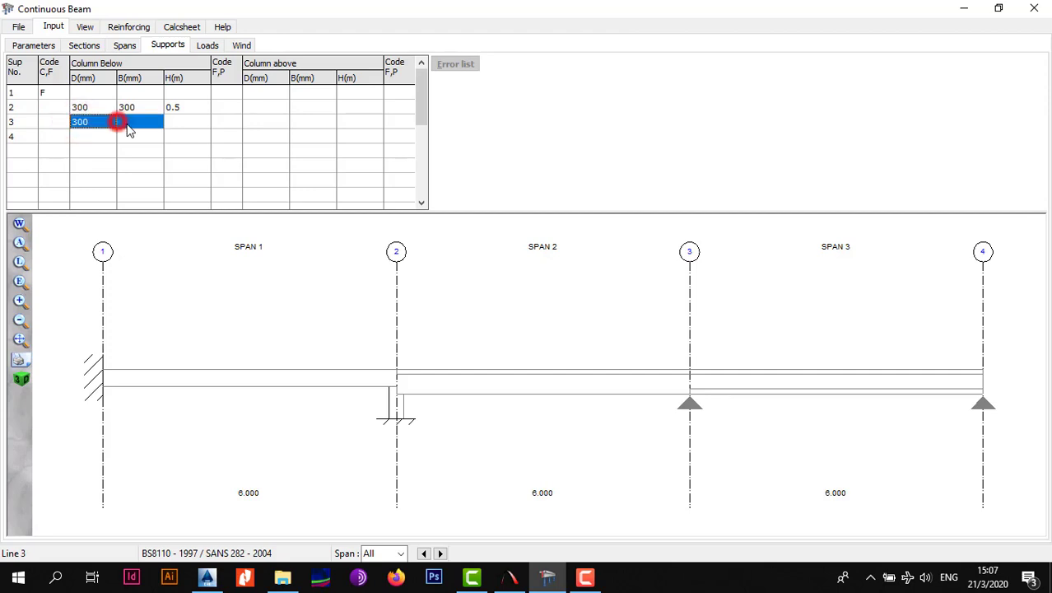
{"action": "left_click", "coordinate": [126, 122]}
{"action": "type", "text": "300"}
{"action": "left_click", "coordinate": [190, 124]}
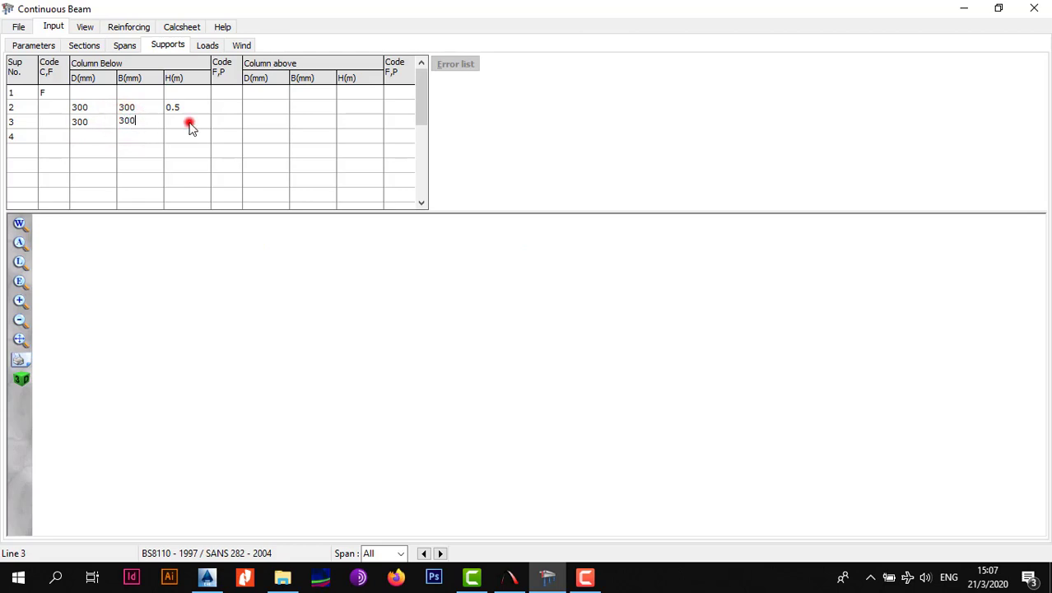
{"action": "type", "text": "0.5"}
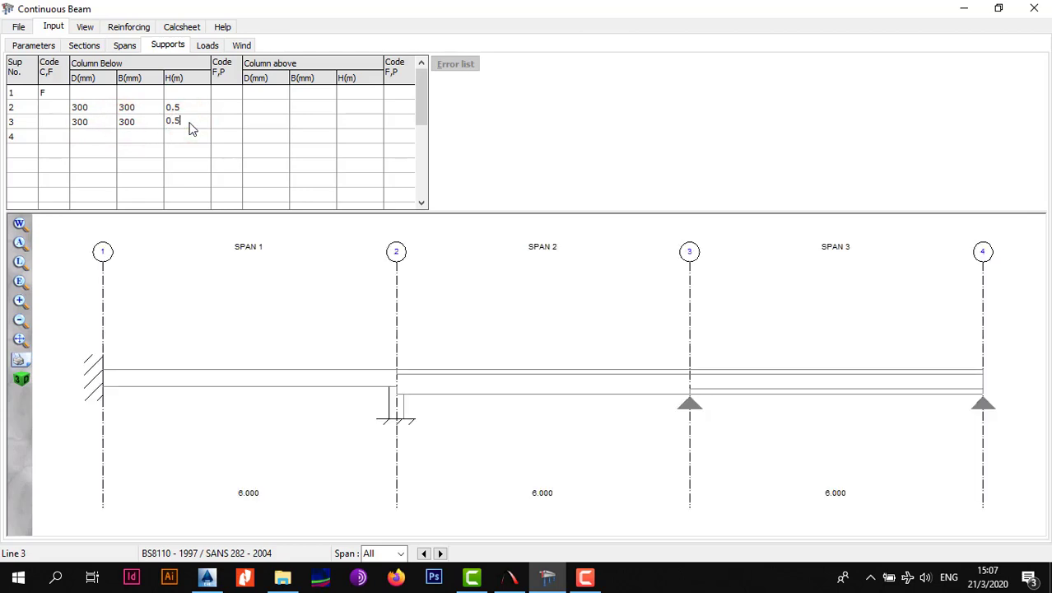
{"action": "key", "text": "Return"}
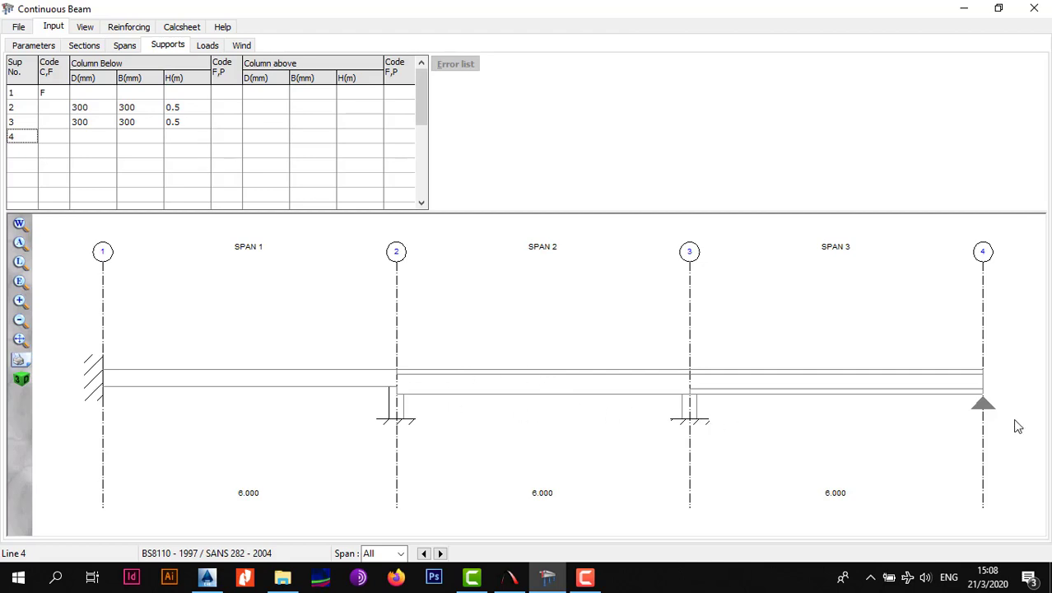
- Give support 4 a column below with D 300 mm, B 300 mm and H 0.5 m
{"action": "left_click", "coordinate": [49, 140]}
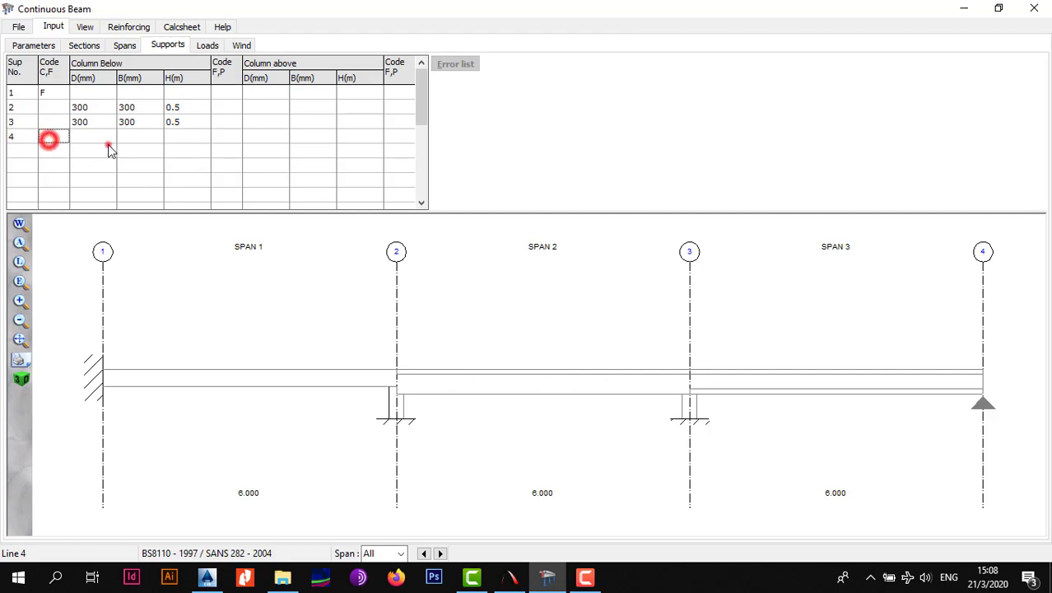
{"action": "left_click", "coordinate": [108, 145]}
{"action": "left_click", "coordinate": [106, 139]}
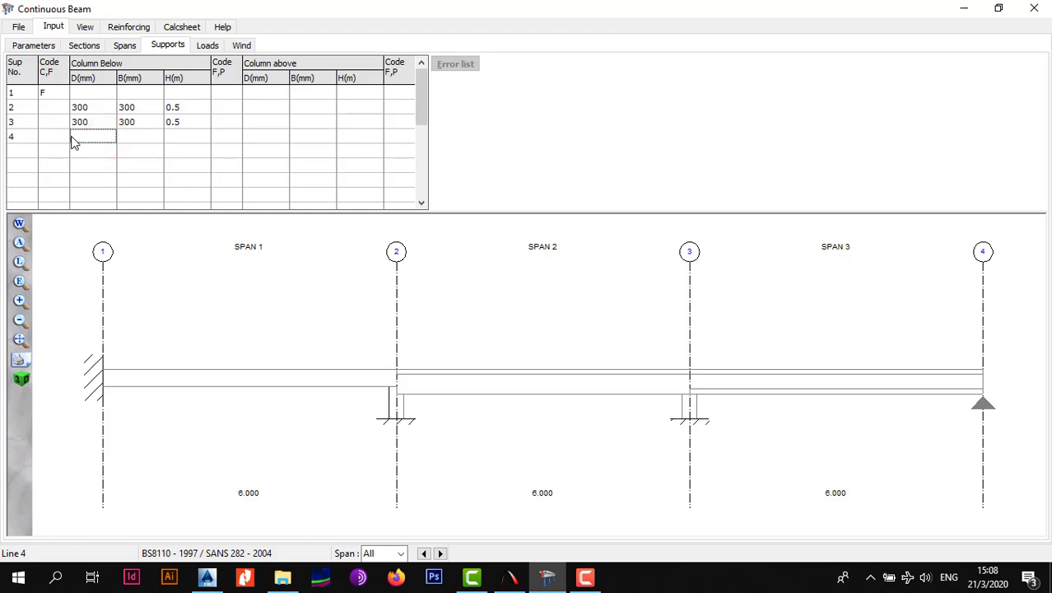
{"action": "type", "text": "300"}
{"action": "left_click", "coordinate": [153, 136]}
{"action": "type", "text": "300"}
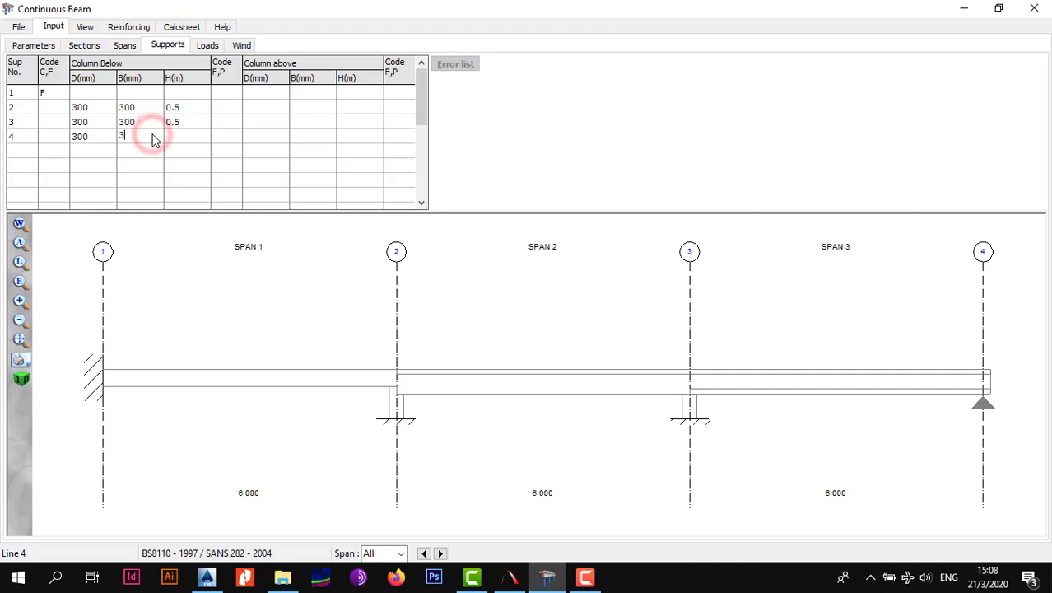
{"action": "left_click", "coordinate": [188, 140]}
{"action": "type", "text": "0.5"}
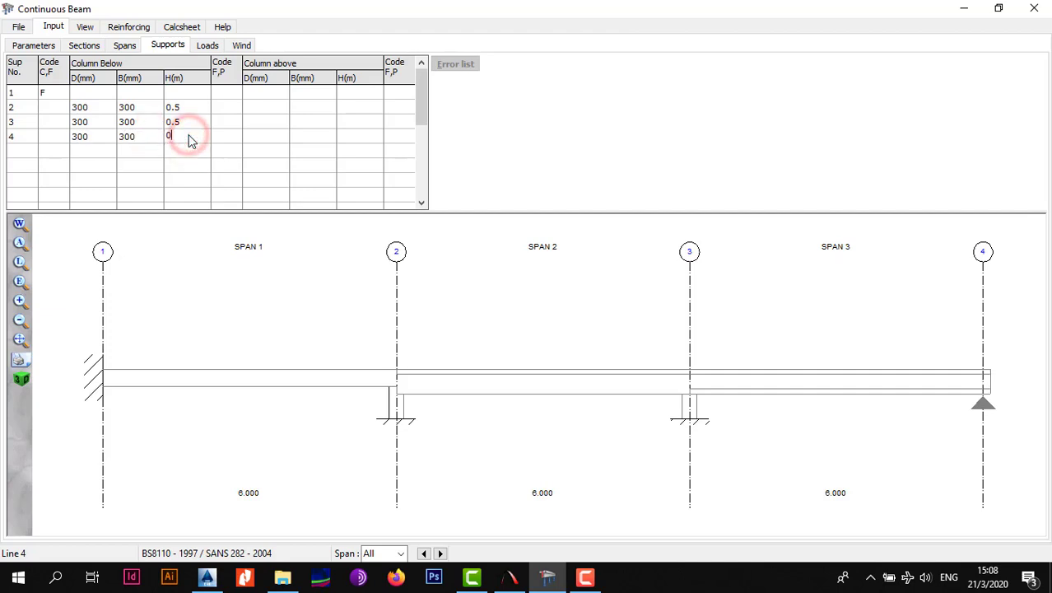
{"action": "left_click", "coordinate": [201, 169]}
{"action": "left_click", "coordinate": [244, 164]}
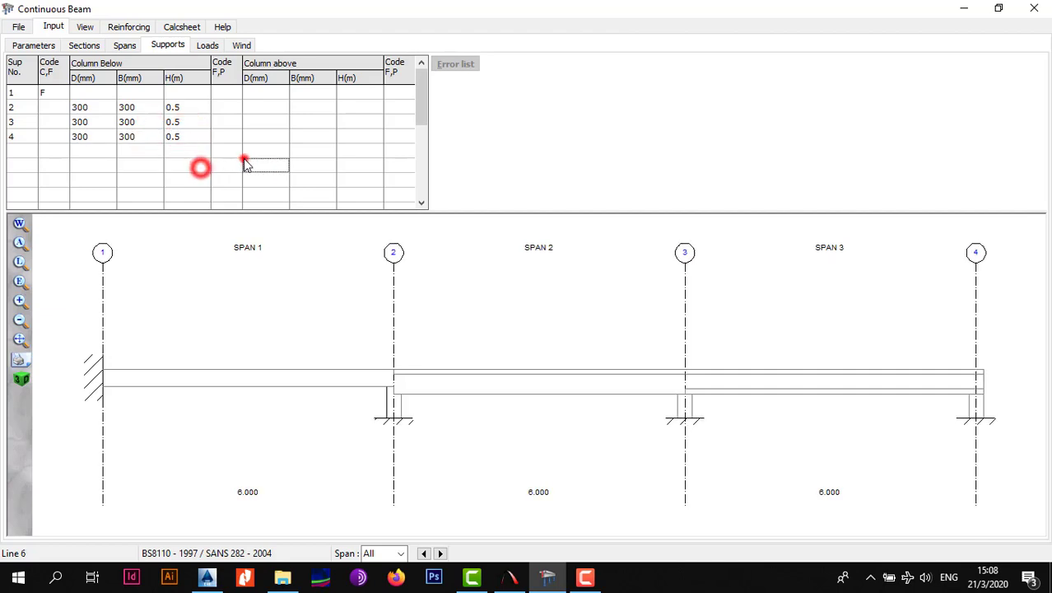
- Give support 2 a column above with D 300 mm, B 300 mm and H 0.5 m
{"action": "left_click", "coordinate": [229, 105]}
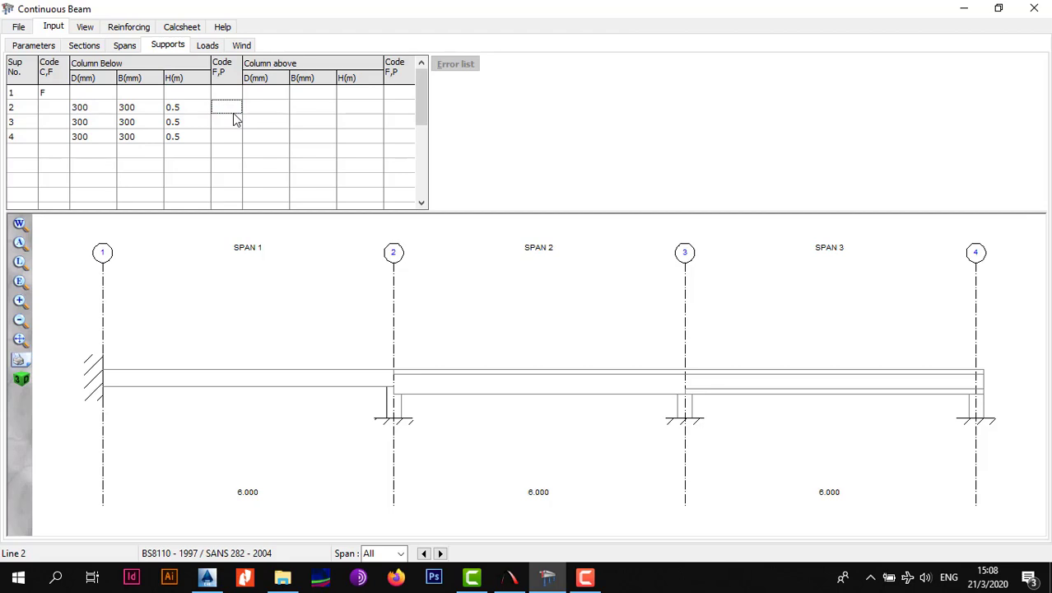
{"action": "left_click", "coordinate": [251, 107]}
{"action": "type", "text": "3"}
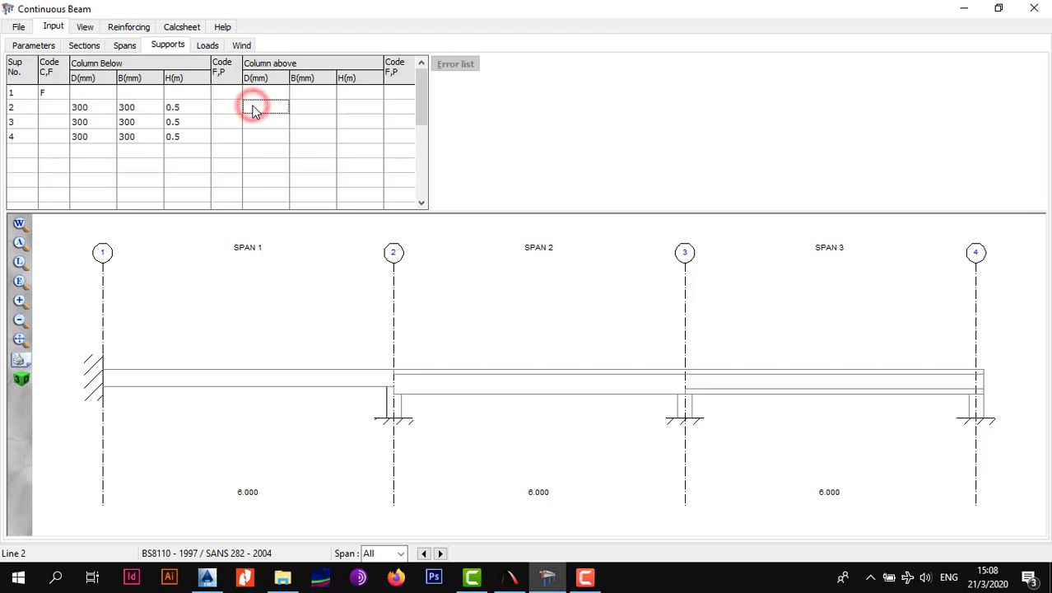
{"action": "type", "text": "00"}
{"action": "left_click", "coordinate": [317, 112]}
{"action": "type", "text": "3"}
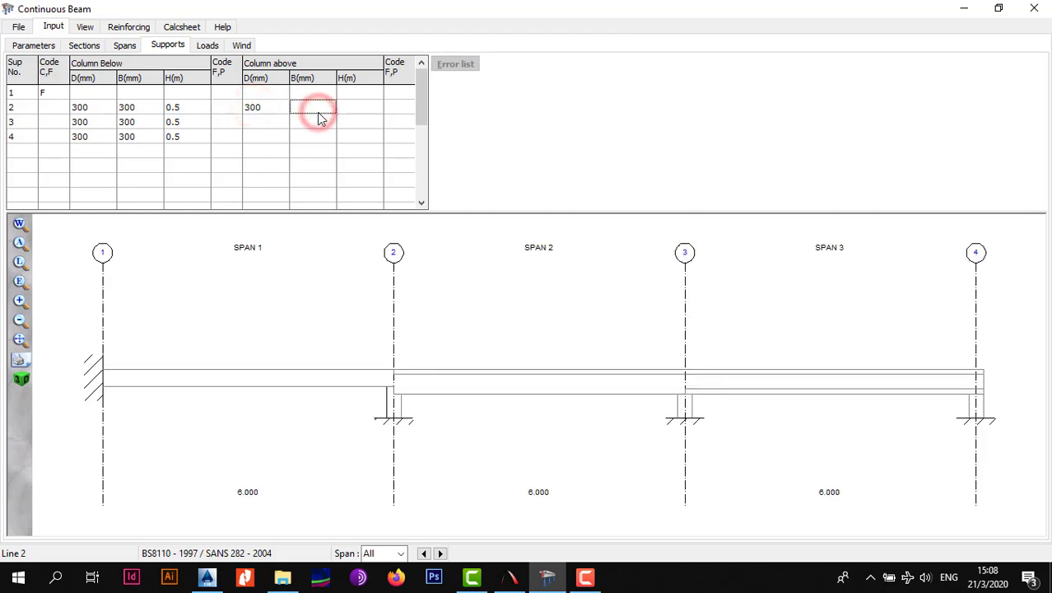
{"action": "type", "text": "00"}
{"action": "left_click", "coordinate": [346, 113]}
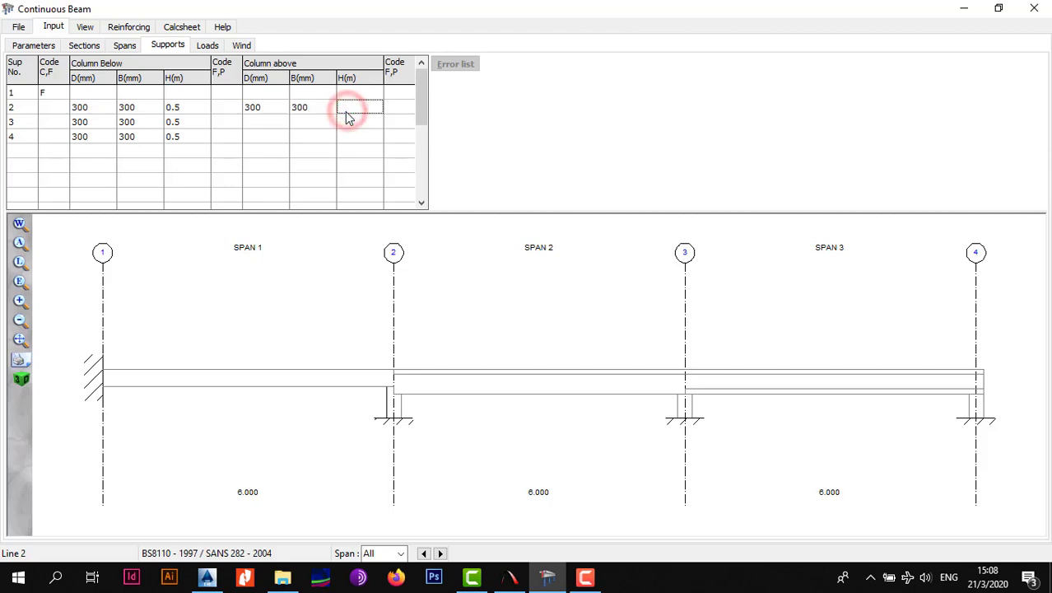
{"action": "type", "text": "0.5"}
{"action": "left_click", "coordinate": [301, 140]}
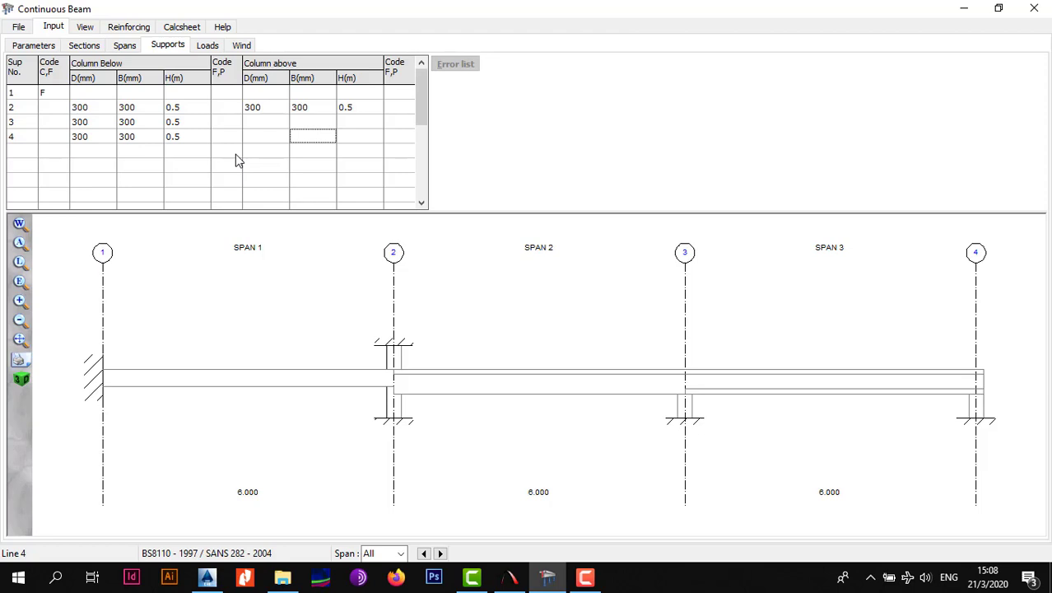
- Enter a dead load case D for span 1 in the first row of the load table
{"action": "left_click", "coordinate": [208, 47]}
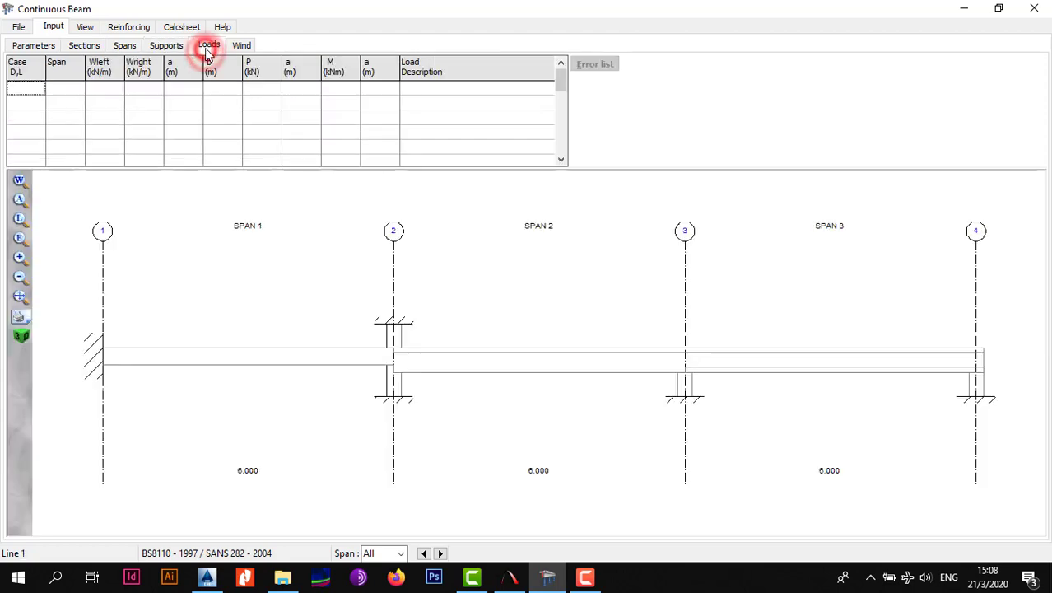
{"action": "left_click", "coordinate": [216, 112]}
{"action": "left_click", "coordinate": [33, 94]}
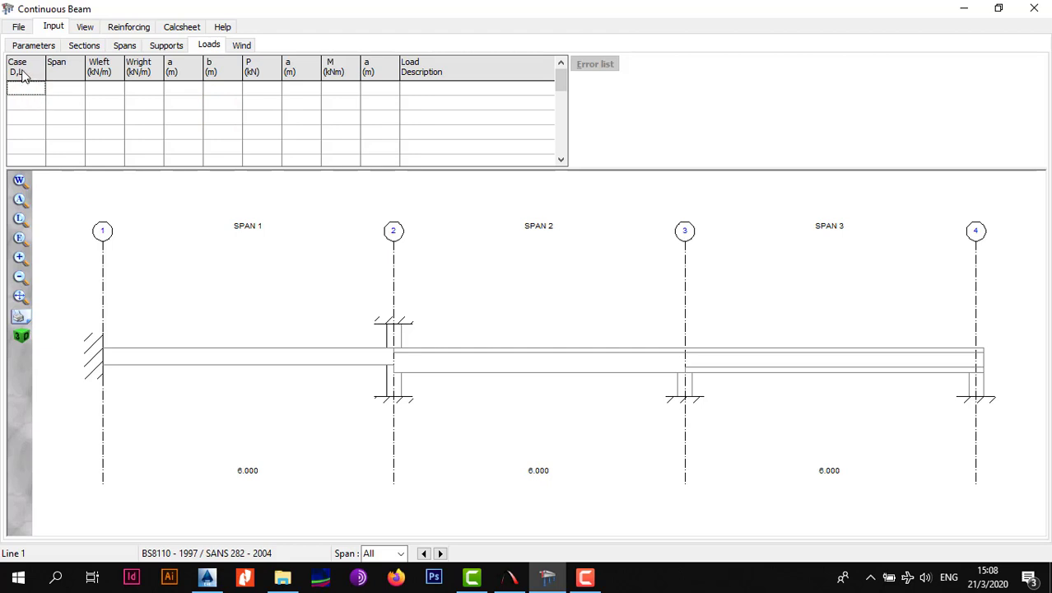
{"action": "left_click", "coordinate": [25, 101]}
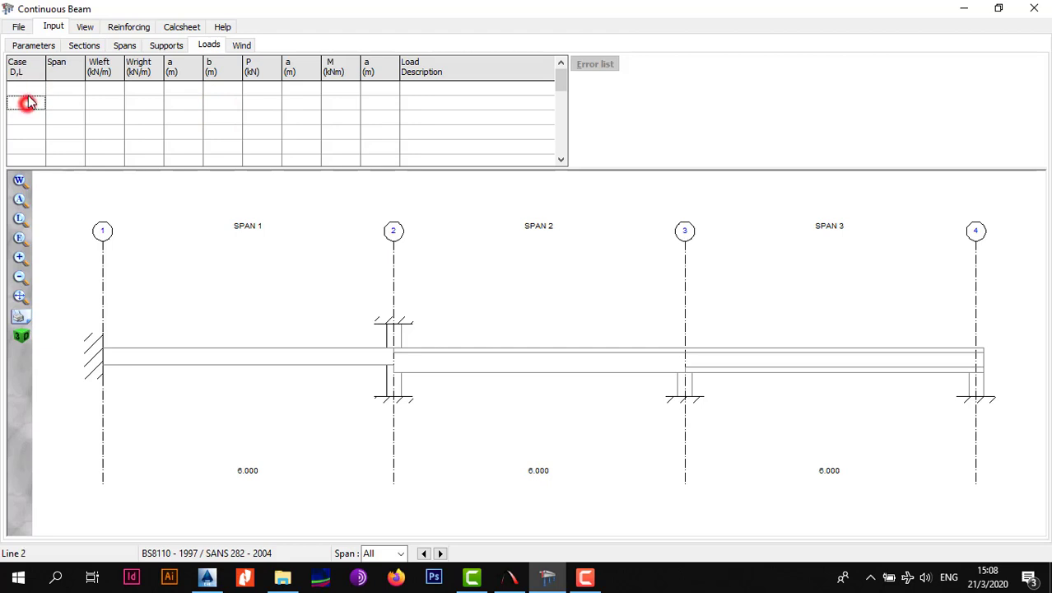
{"action": "left_click", "coordinate": [27, 91]}
{"action": "type", "text": "D"}
{"action": "left_click", "coordinate": [35, 105]}
{"action": "left_click", "coordinate": [66, 89]}
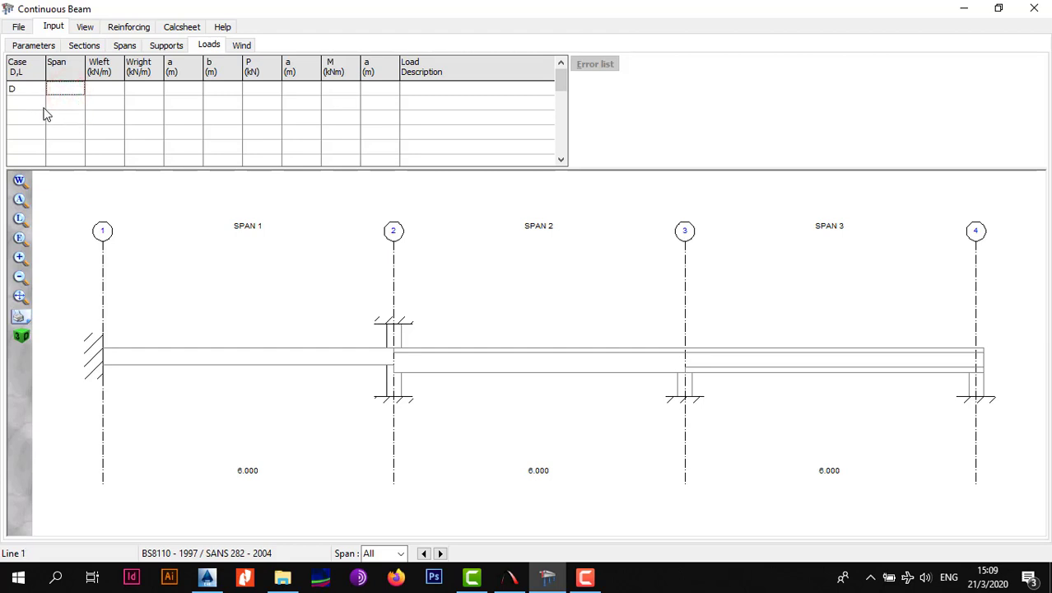
{"action": "type", "text": "1"}
{"action": "left_click", "coordinate": [71, 105]}
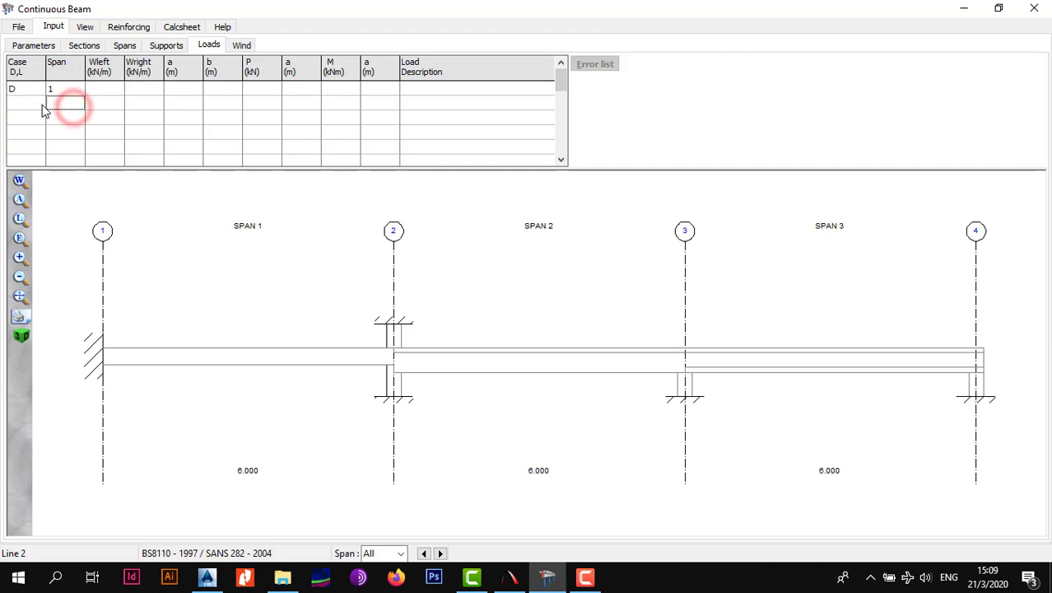
- Add spans 2 and 3 to the load table under the dead load case
{"action": "type", "text": "2"}
{"action": "left_click", "coordinate": [69, 116]}
{"action": "type", "text": "3"}
{"action": "left_click", "coordinate": [70, 130]}
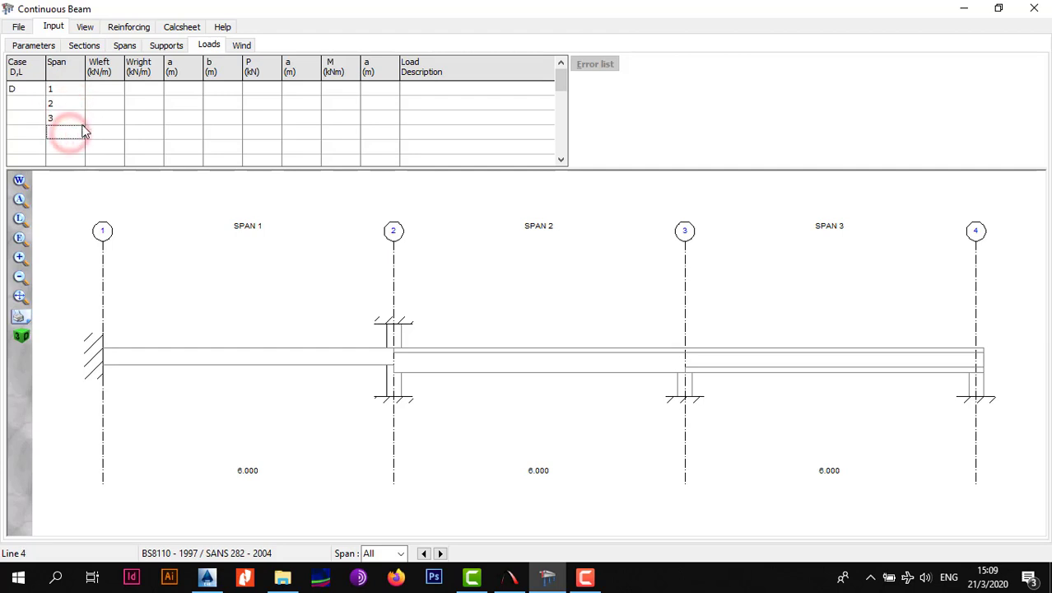
- Set the distributed dead load on span 1 to 22 kN/m for both Wleft and Wright
{"action": "left_click", "coordinate": [96, 99]}
{"action": "left_click", "coordinate": [100, 91]}
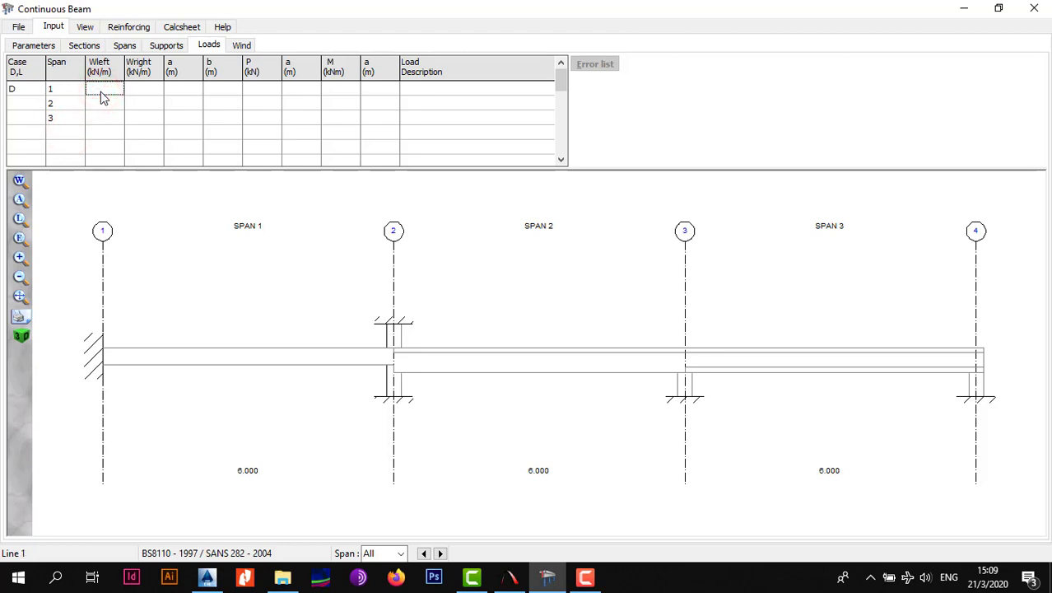
{"action": "type", "text": "21"}
{"action": "left_click", "coordinate": [122, 116]}
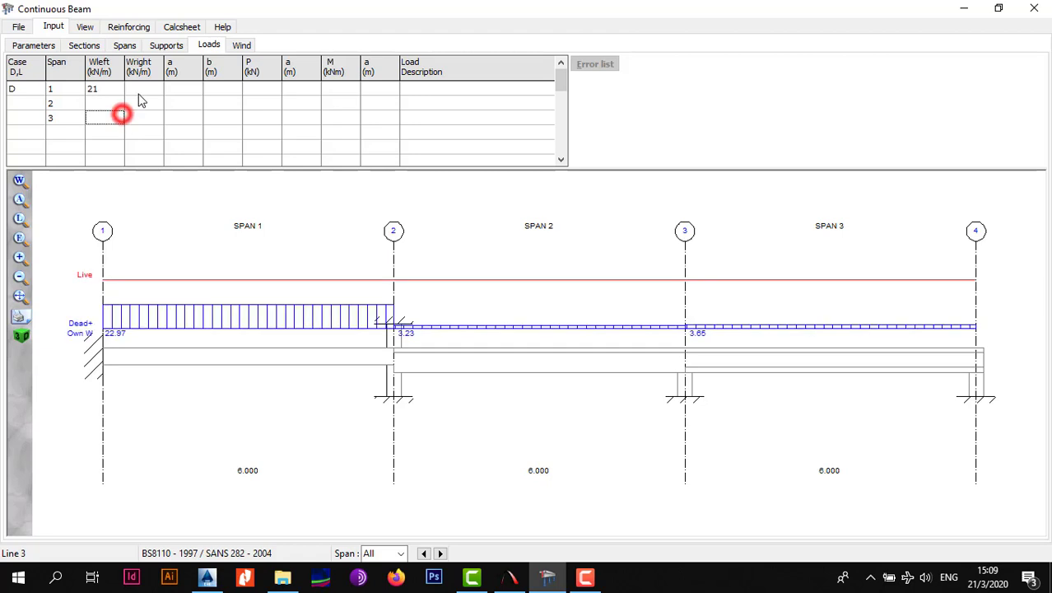
{"action": "left_click", "coordinate": [101, 91]}
{"action": "key", "text": "BackSpace"}
{"action": "type", "text": "2"}
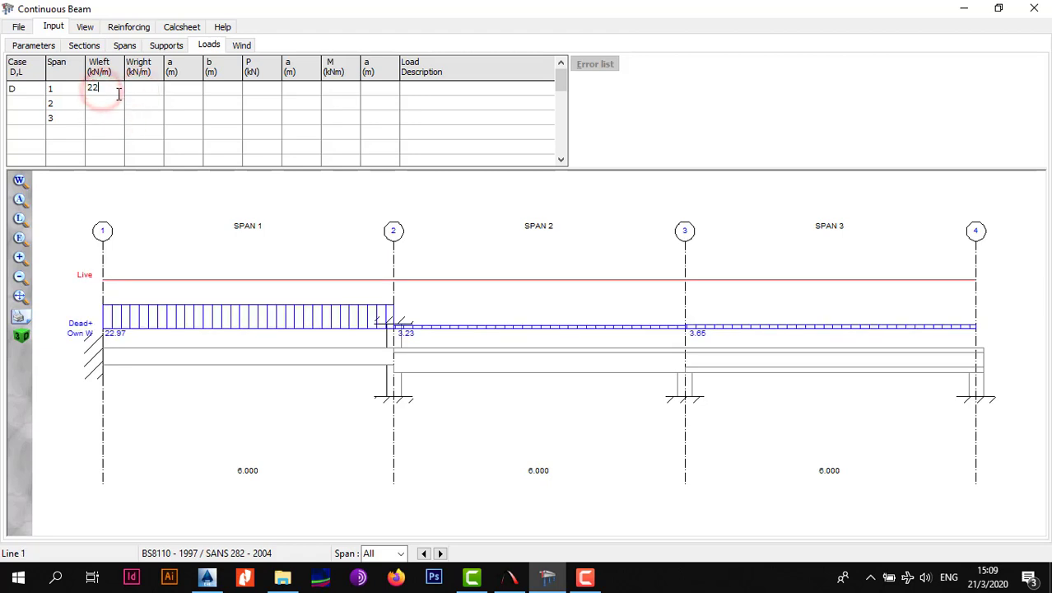
{"action": "left_click", "coordinate": [115, 101]}
{"action": "left_click", "coordinate": [135, 90]}
{"action": "type", "text": "22"}
- Set Wleft and Wright of the dead load to 22 kN/m on both span 2 and span 3
{"action": "left_click", "coordinate": [115, 103]}
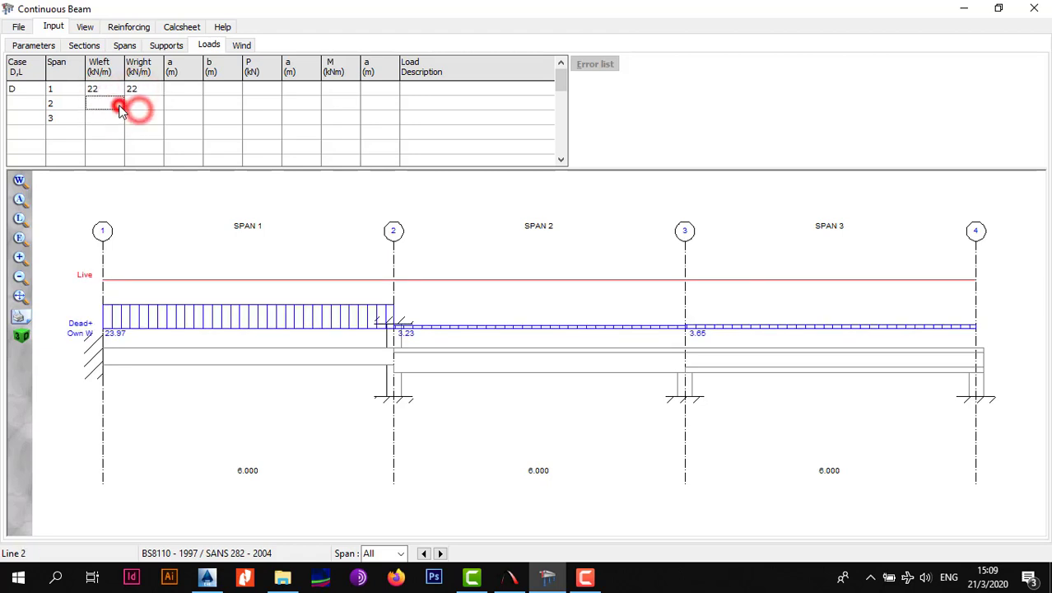
{"action": "type", "text": "22"}
{"action": "left_click", "coordinate": [144, 106]}
{"action": "type", "text": "22"}
{"action": "left_click", "coordinate": [116, 119]}
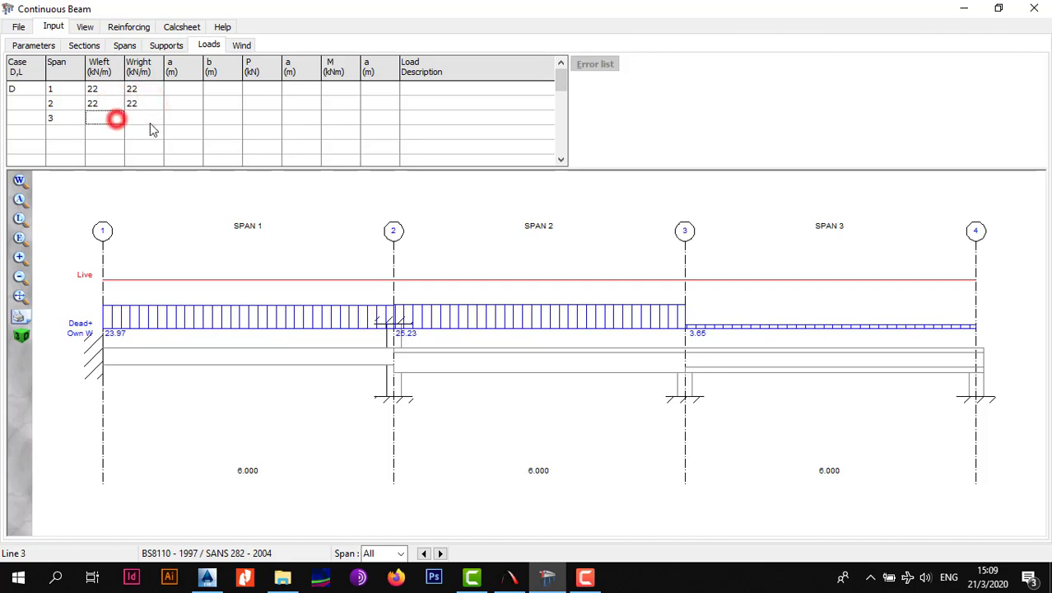
{"action": "type", "text": "22"}
{"action": "left_click", "coordinate": [150, 120]}
{"action": "type", "text": "22"}
{"action": "left_click", "coordinate": [150, 134]}
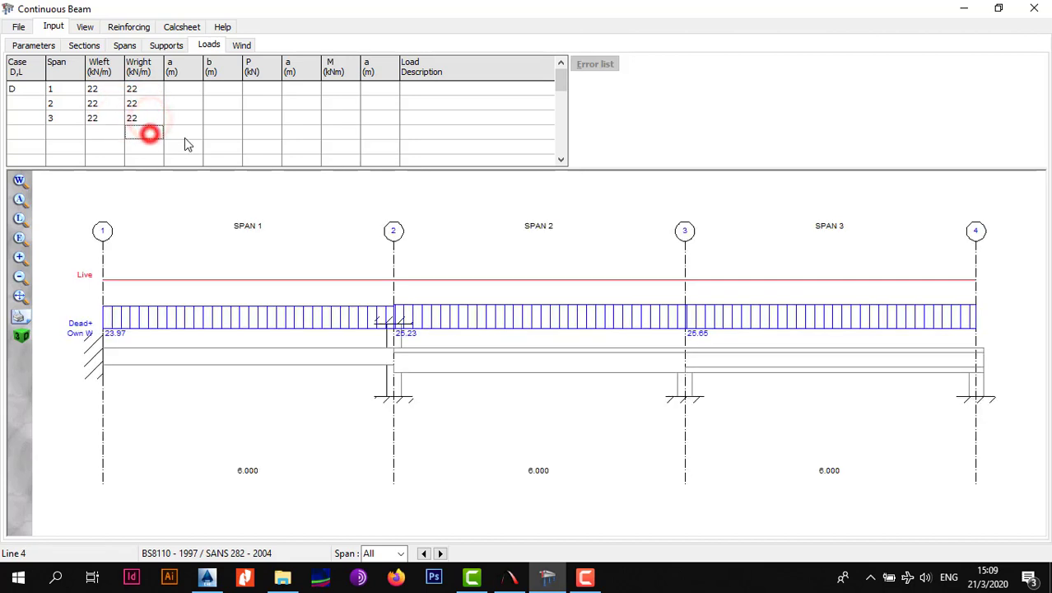
{"action": "left_click", "coordinate": [106, 134]}
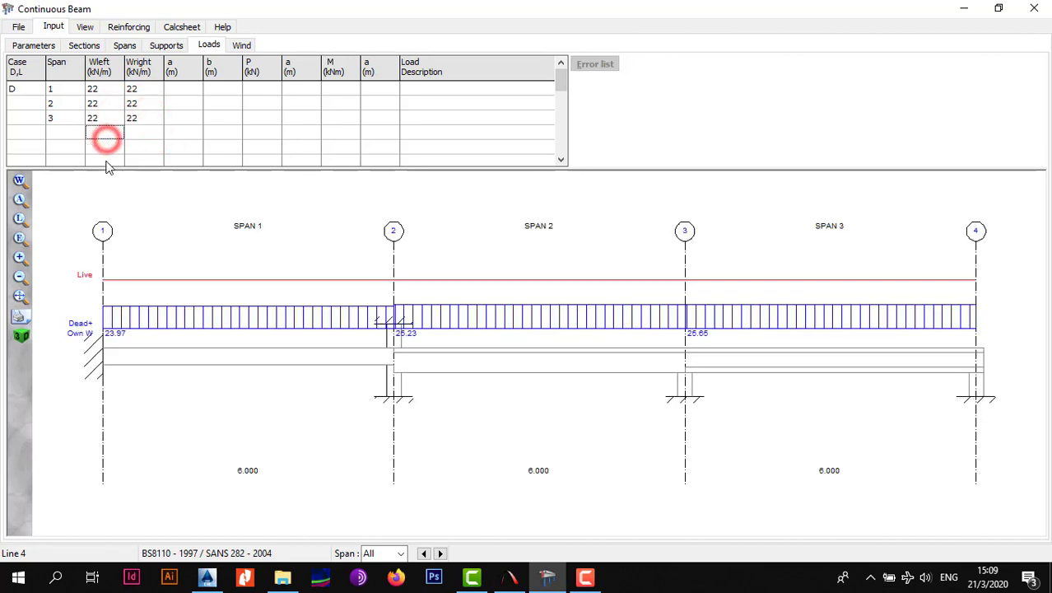
{"action": "left_click", "coordinate": [104, 159]}
{"action": "left_click_drag", "start_coordinate": [558, 92], "coordinate": [557, 82]}
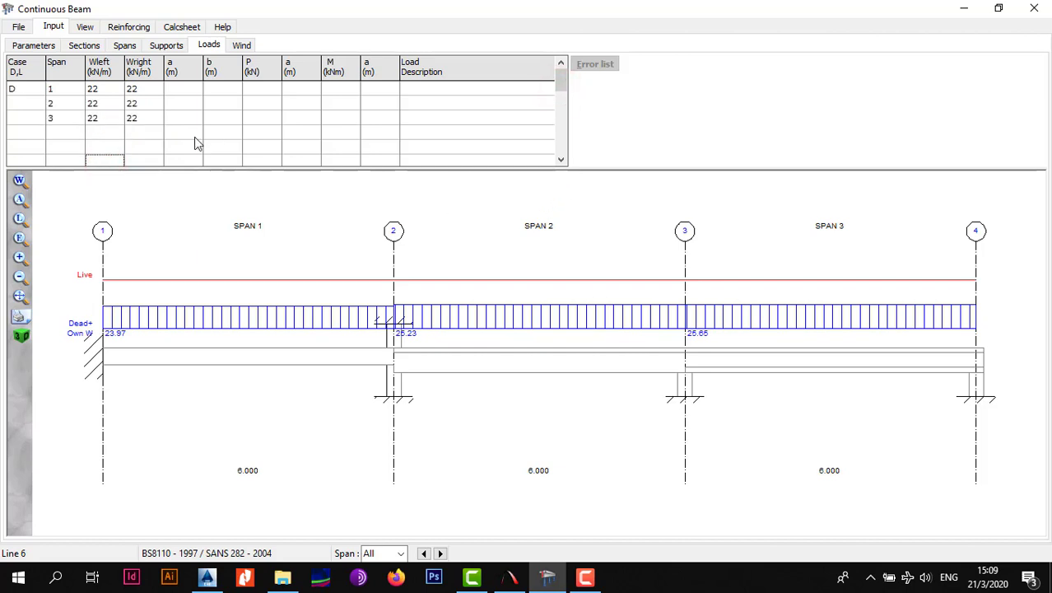
{"action": "left_click", "coordinate": [254, 88]}
{"action": "left_click", "coordinate": [340, 91]}
- Review the wind, parameter, section, span and support inputs of the beam and return to the load table
{"action": "left_click", "coordinate": [233, 47]}
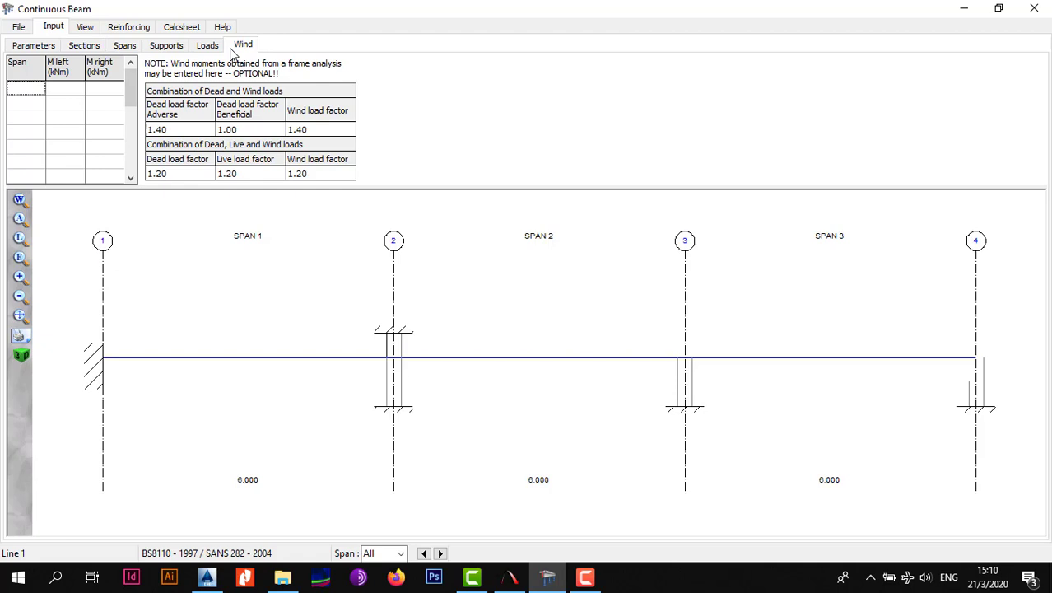
{"action": "left_click", "coordinate": [208, 45]}
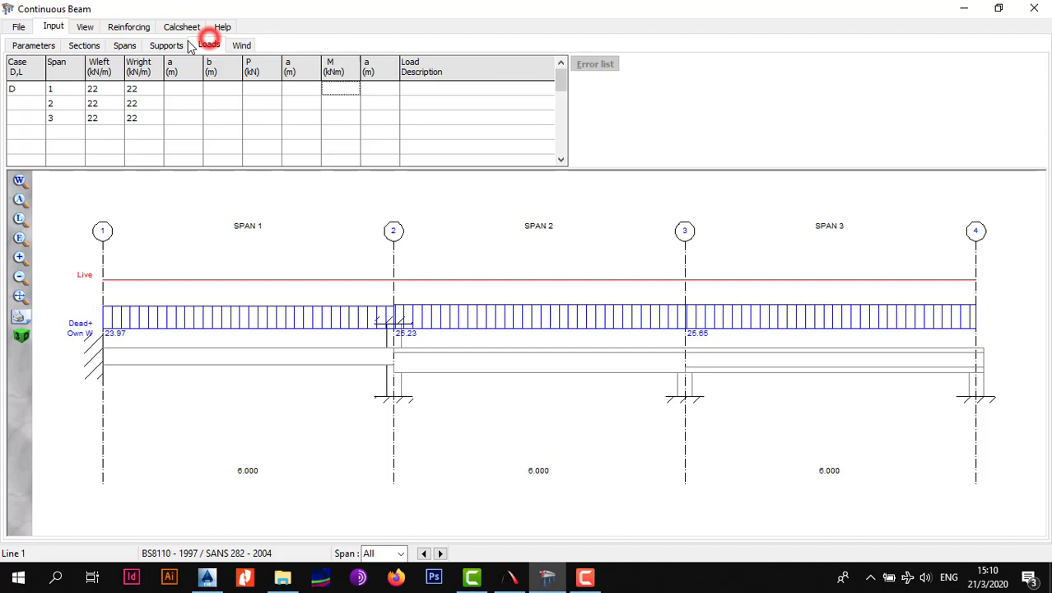
{"action": "left_click", "coordinate": [34, 46]}
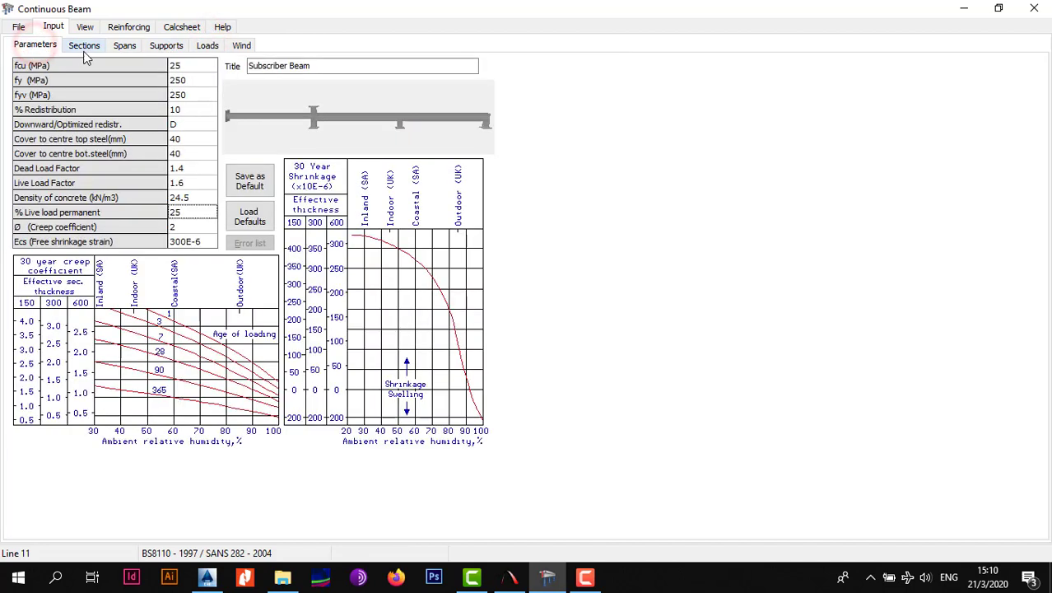
{"action": "left_click", "coordinate": [85, 49]}
{"action": "left_click", "coordinate": [123, 47]}
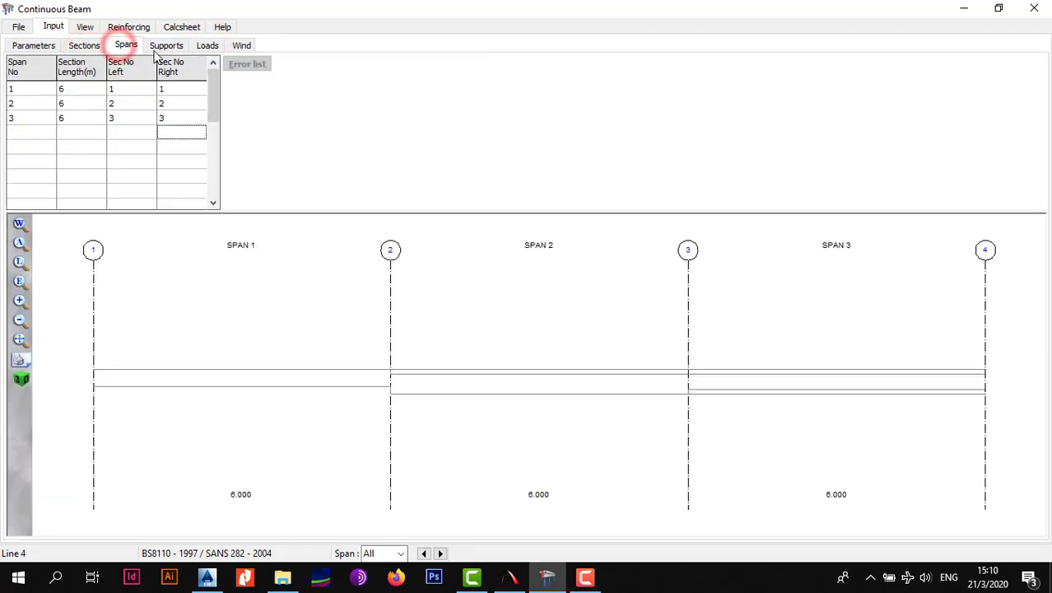
{"action": "left_click", "coordinate": [162, 47]}
{"action": "left_click", "coordinate": [207, 45]}
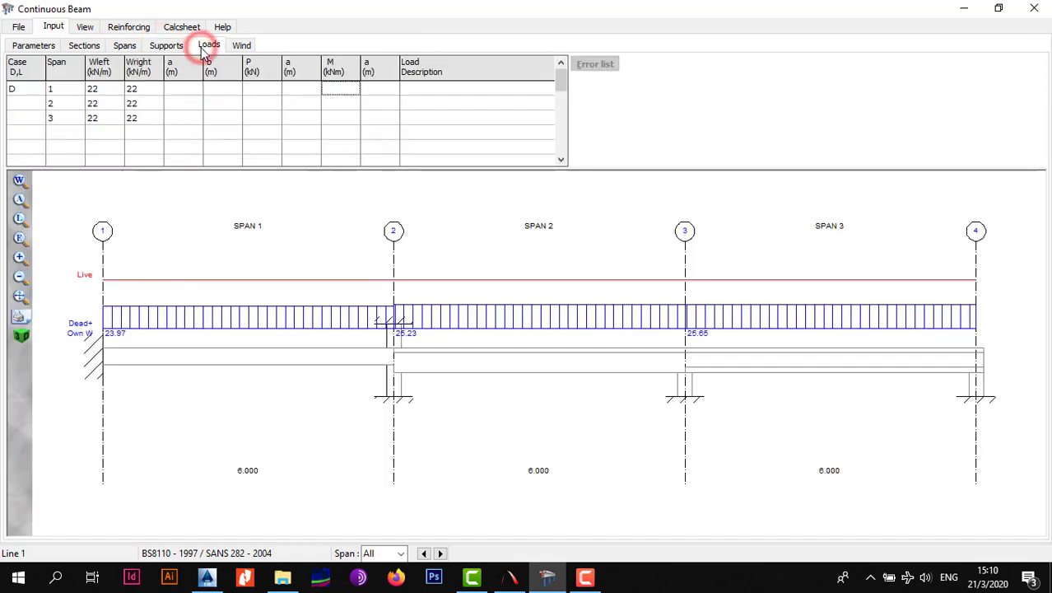